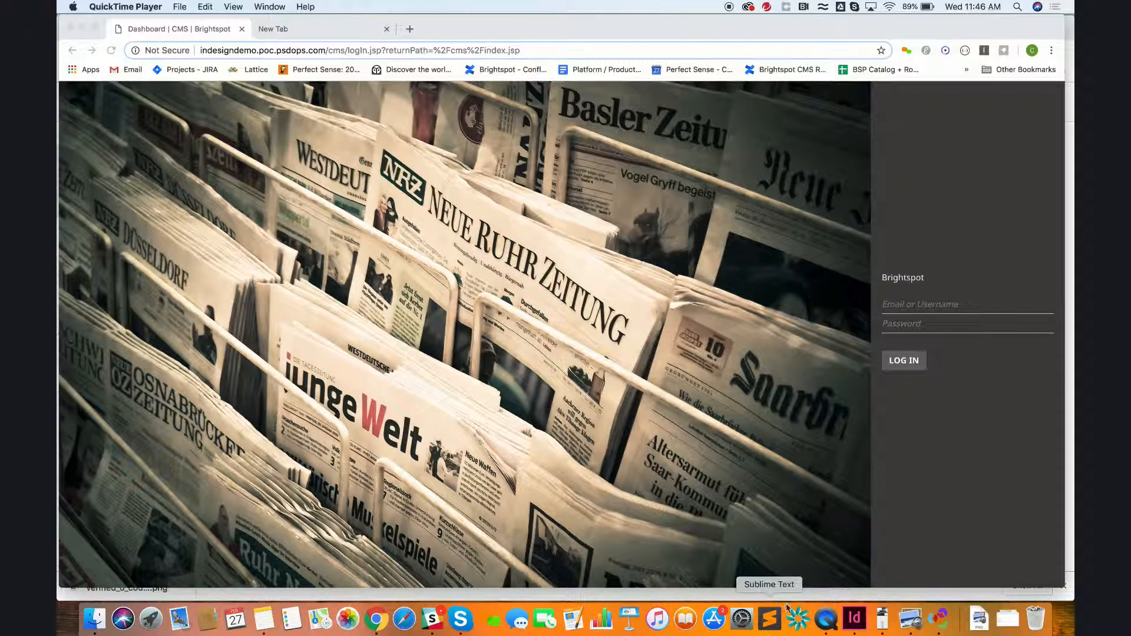
Switch to InDesign and look over both pages of the Newspaper_Smartbrief_WithText.indd layout
click(854, 617)
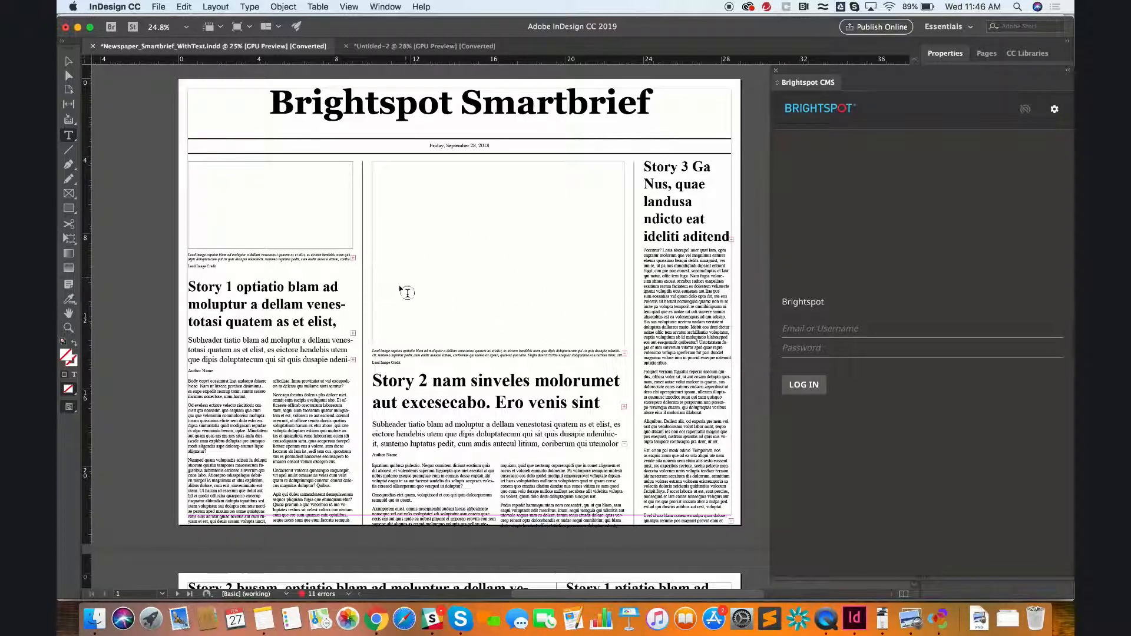
scroll(405, 291, down, 5)
scroll(407, 293, down, 4)
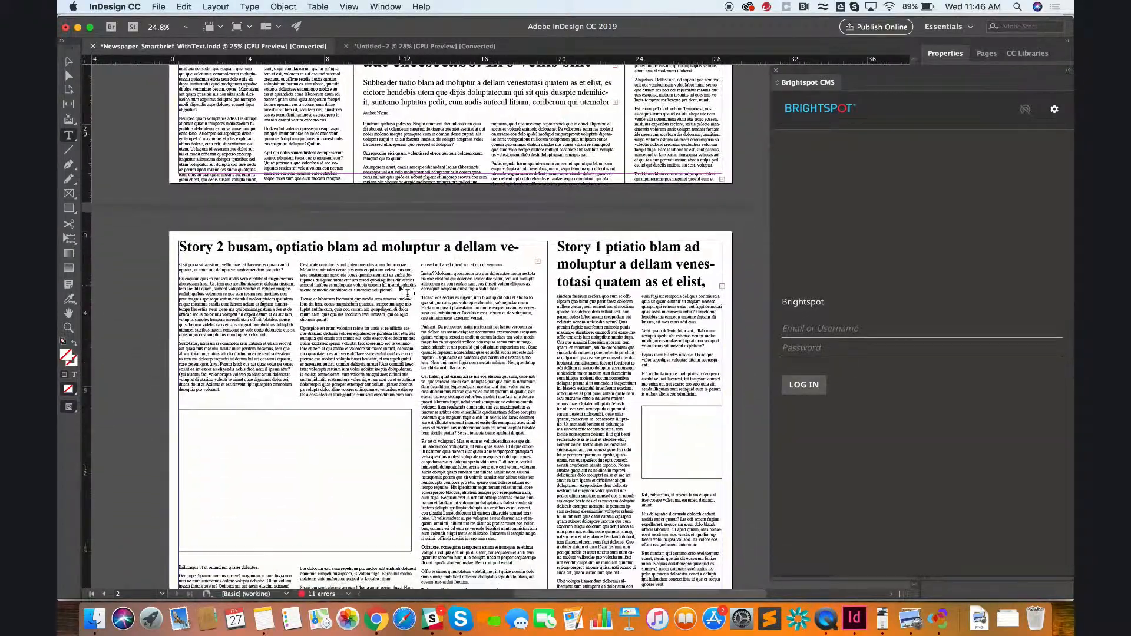
scroll(400, 274, down, 1)
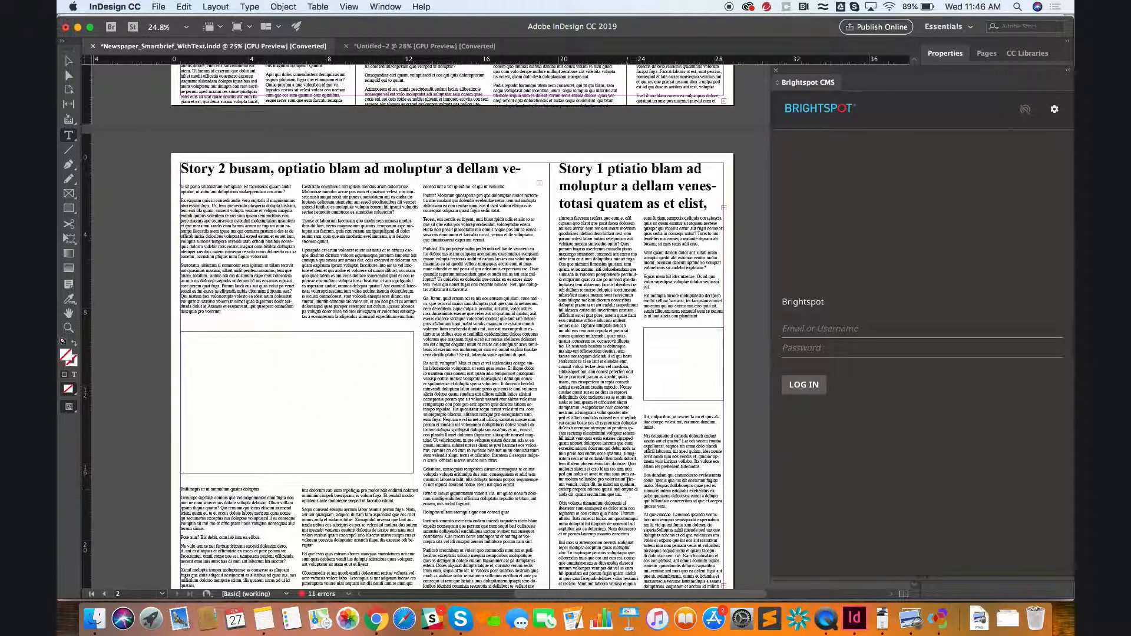
scroll(628, 488, down, 3)
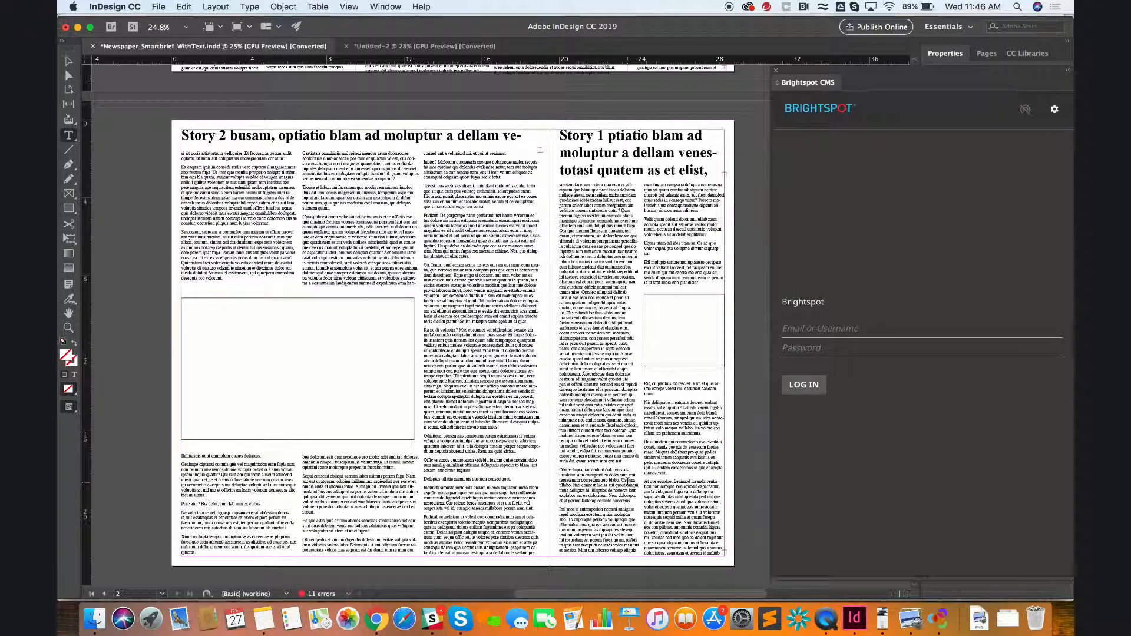
scroll(629, 480, up, 15)
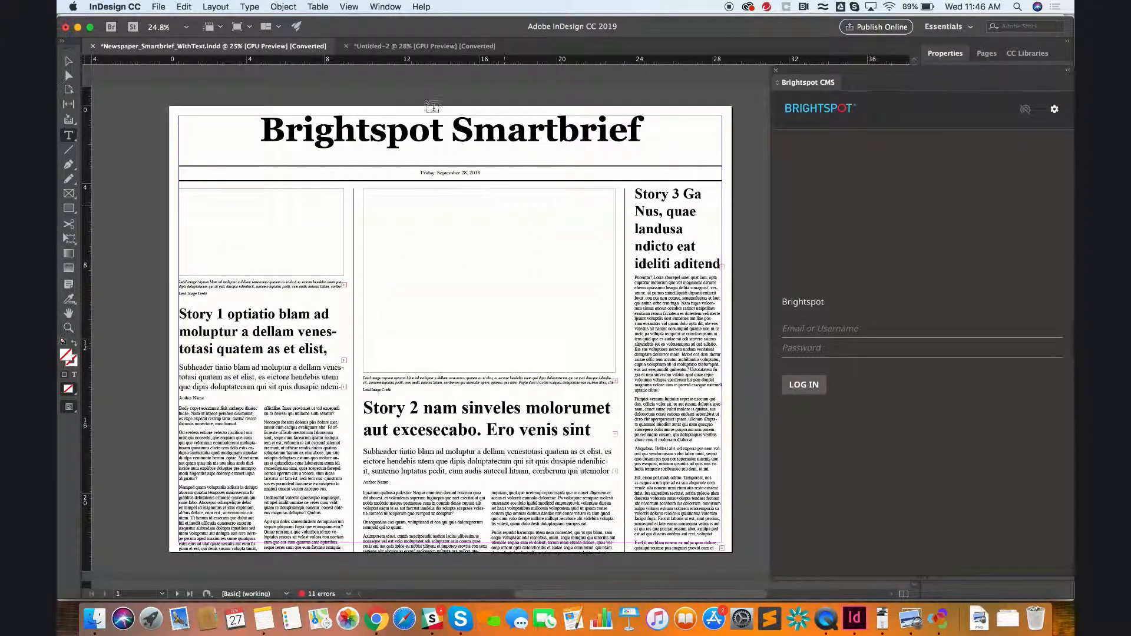
Bring up the Untitled-2 document and log in to Brightspot CMS with the account username and password
click(419, 46)
scroll(473, 241, right, 5)
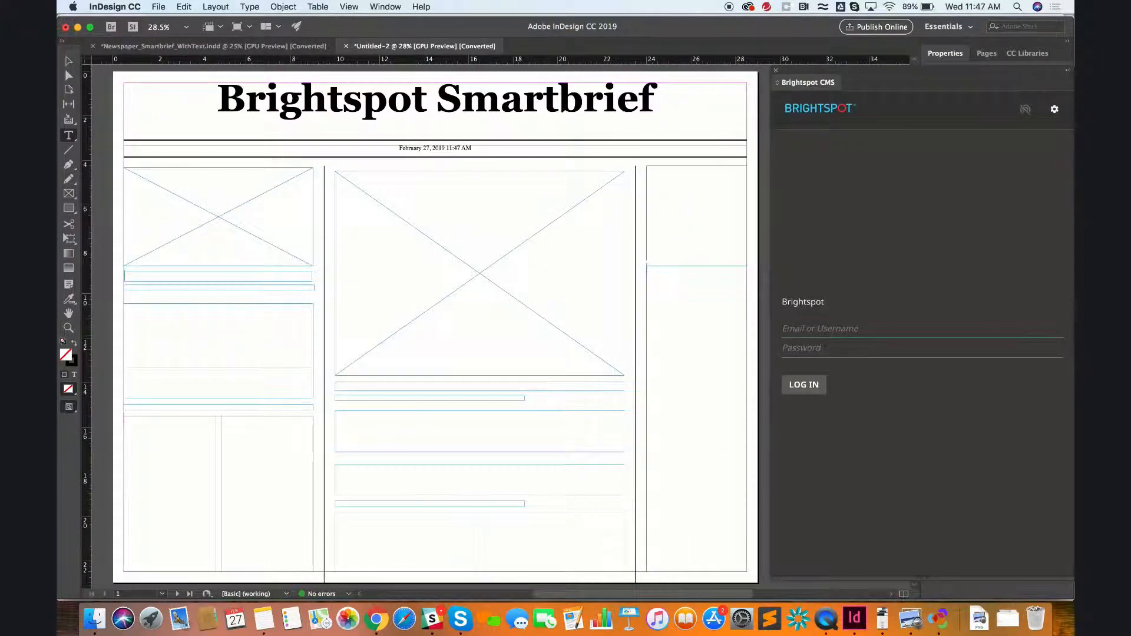
click(834, 329)
text(chris)
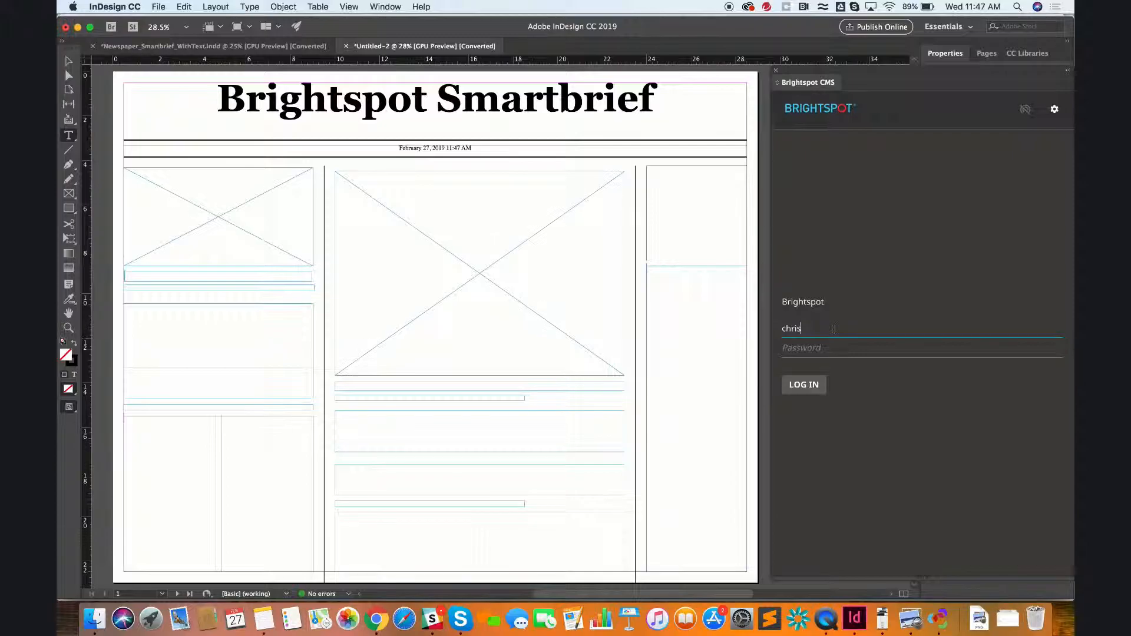
key(Tab)
text(•••••)
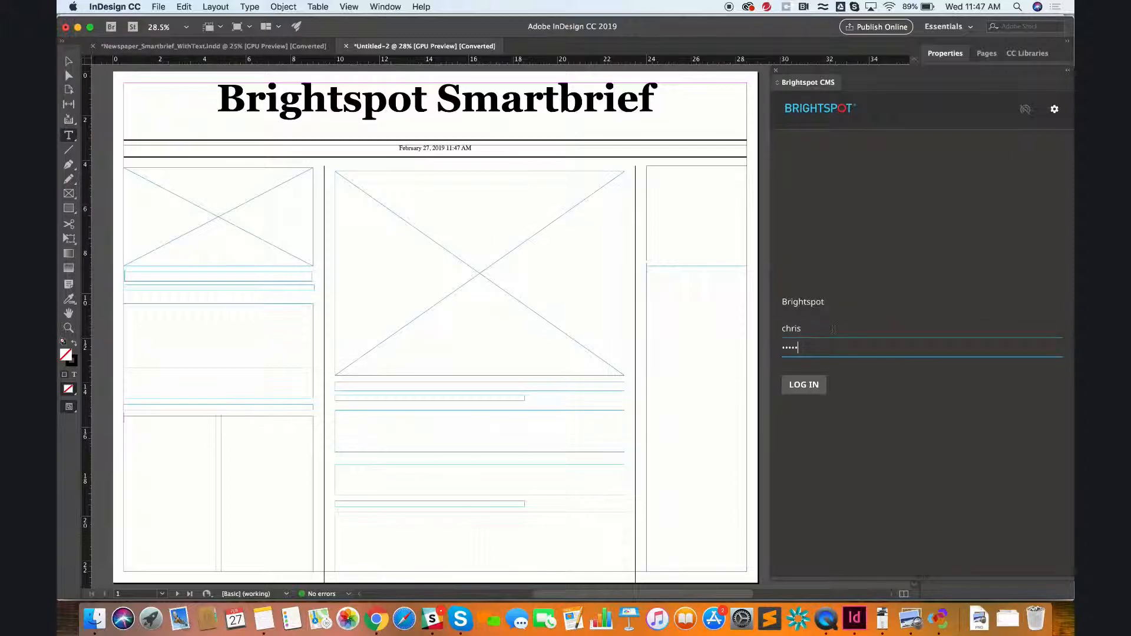
click(807, 384)
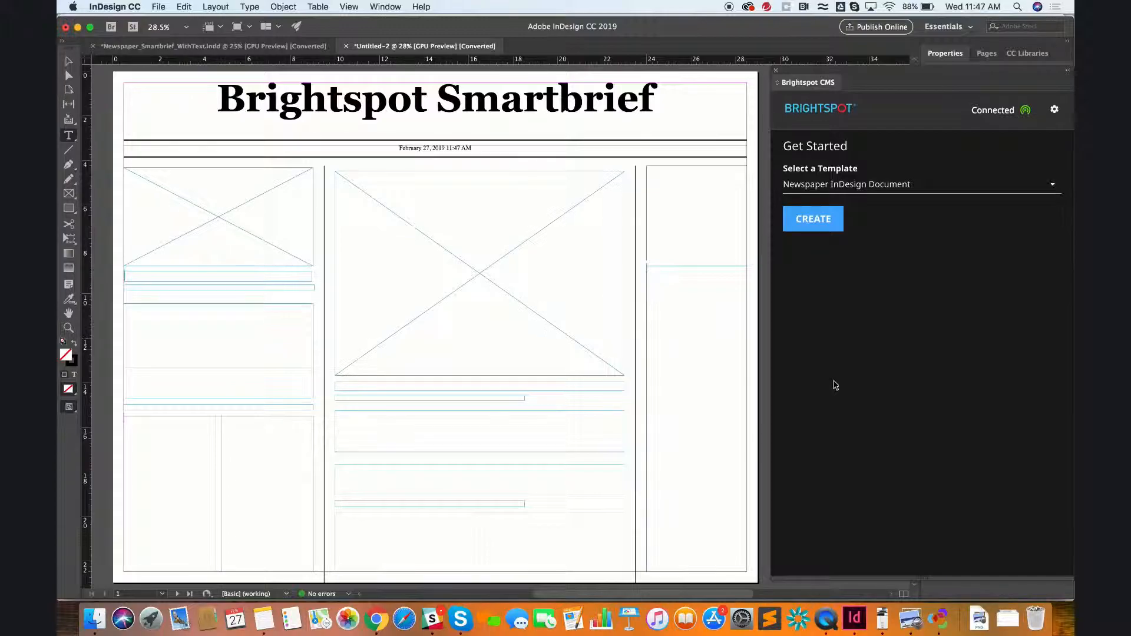
Create a record from the Newspaper InDesign Document template and name it June Publication 6.22
click(815, 229)
click(825, 227)
click(825, 227)
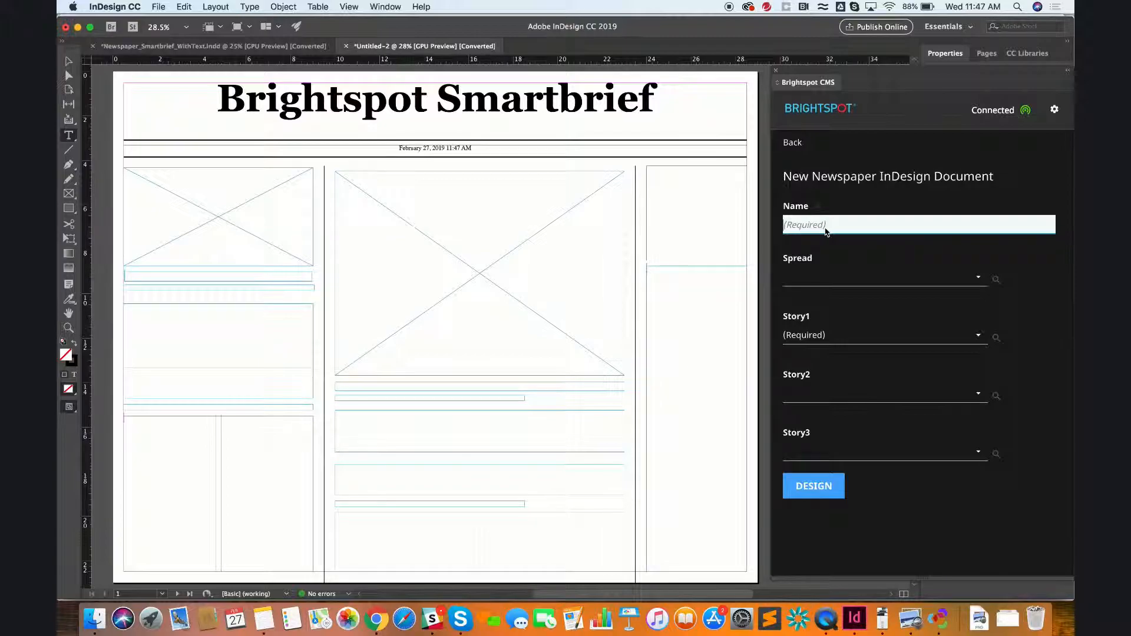
text(June Publication 6.22)
Assign the "10 Ways You Can Prevent Yourself From Getting Scammed This Year" article to Story1 and "Barack Obama Tops List of Most Popular Presidents" to Story2
click(914, 335)
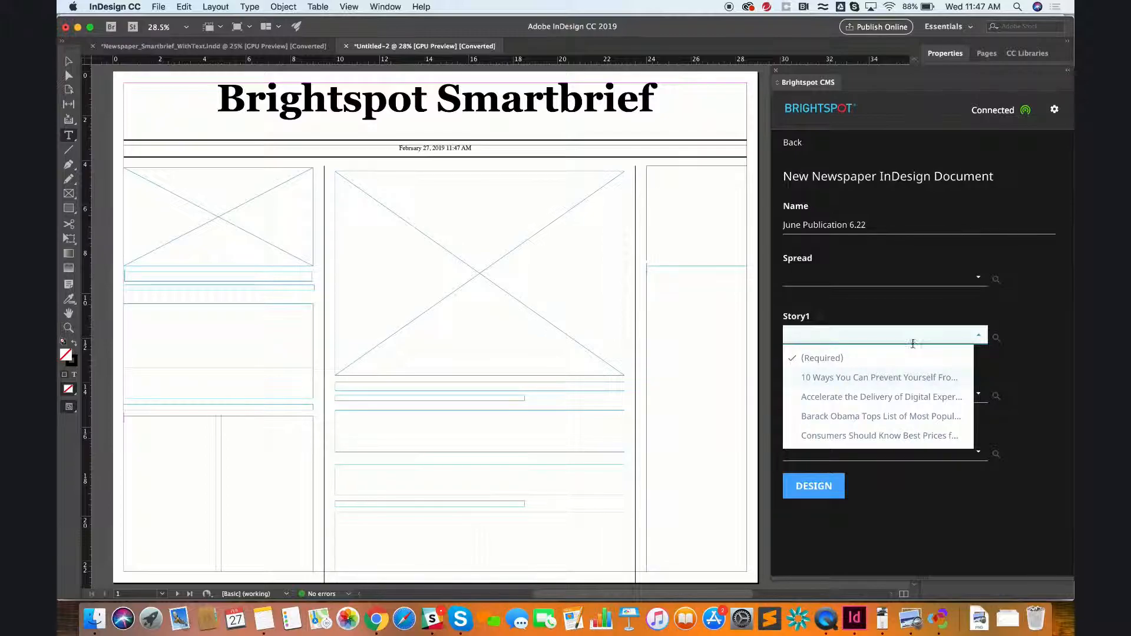
click(886, 384)
click(899, 397)
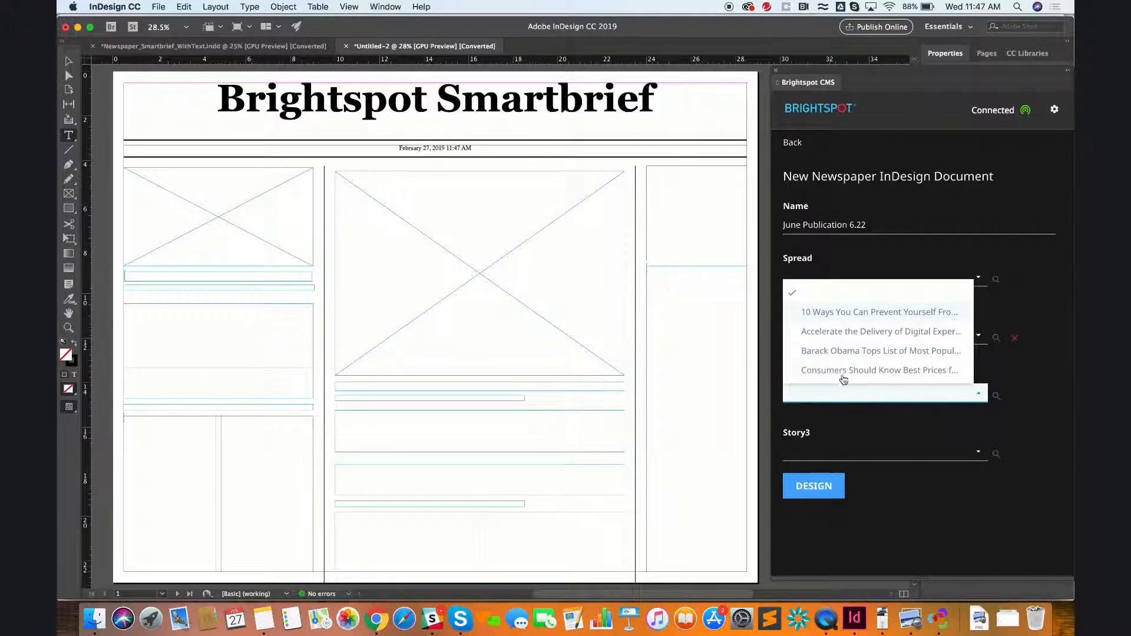
click(886, 351)
Look through the Story3 search filters and assign "Consumers Should Know Best Prices for Prescriptions" to Story3
click(995, 454)
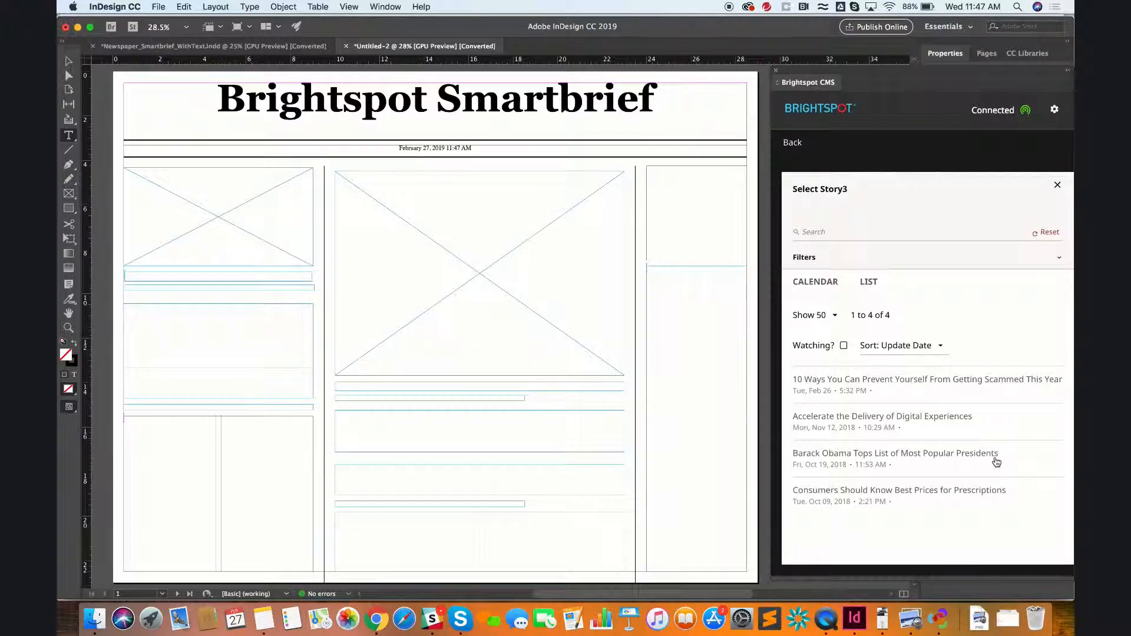
click(960, 260)
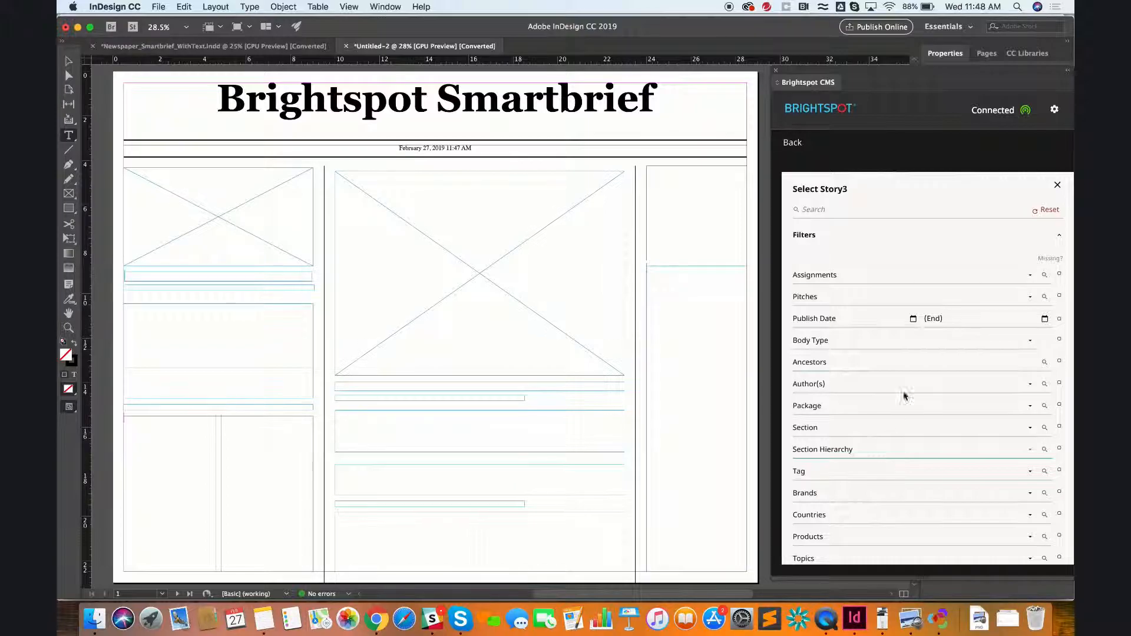
click(869, 242)
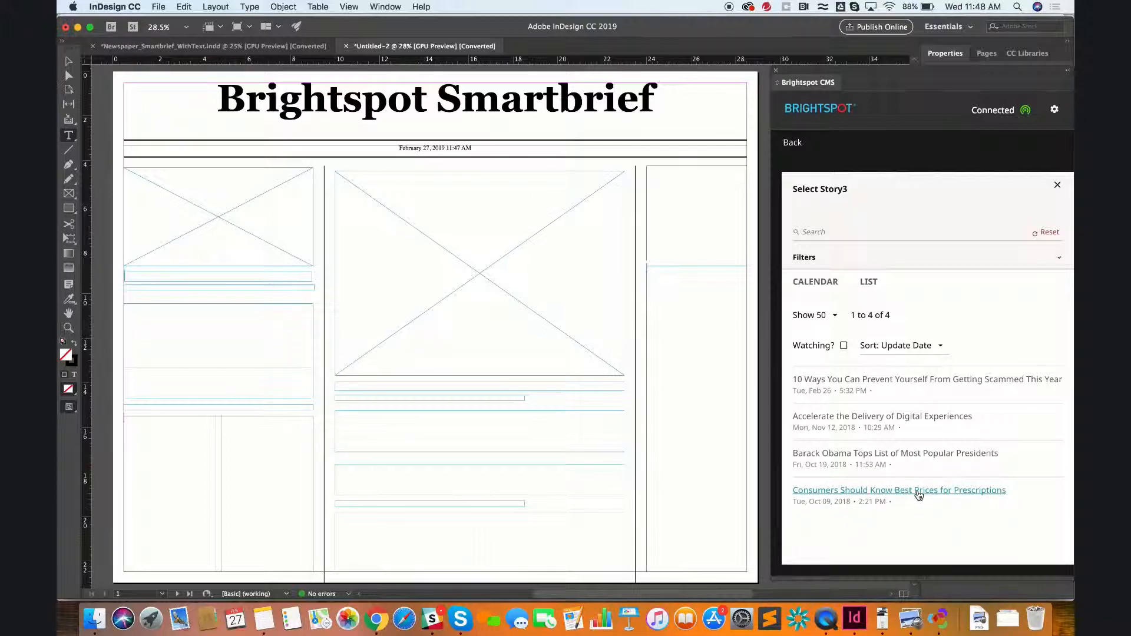
click(918, 493)
Generate the newspaper design from the chosen stories and save the document as JunePublication622 in the Testing folder
click(814, 491)
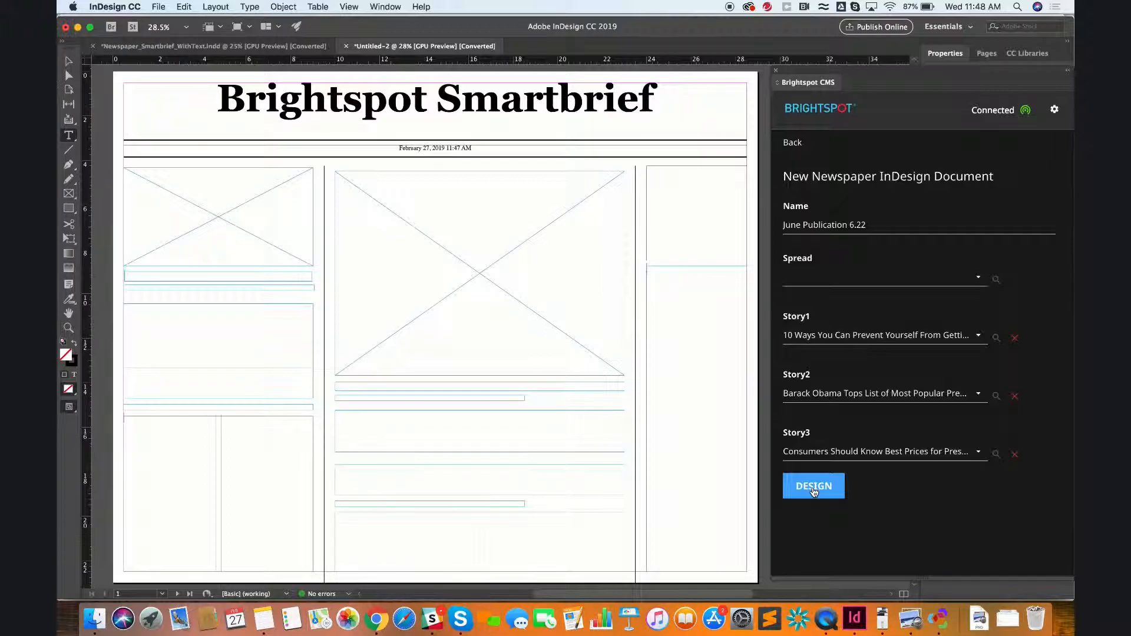
click(813, 491)
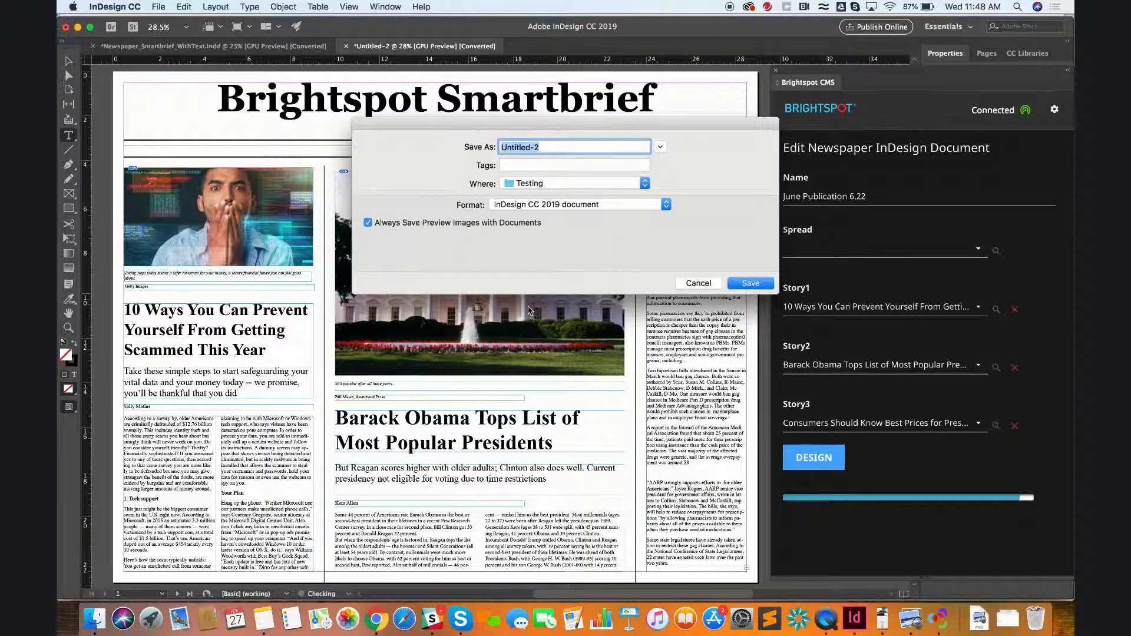
triple_click(584, 147)
text(JunePublication622)
click(749, 282)
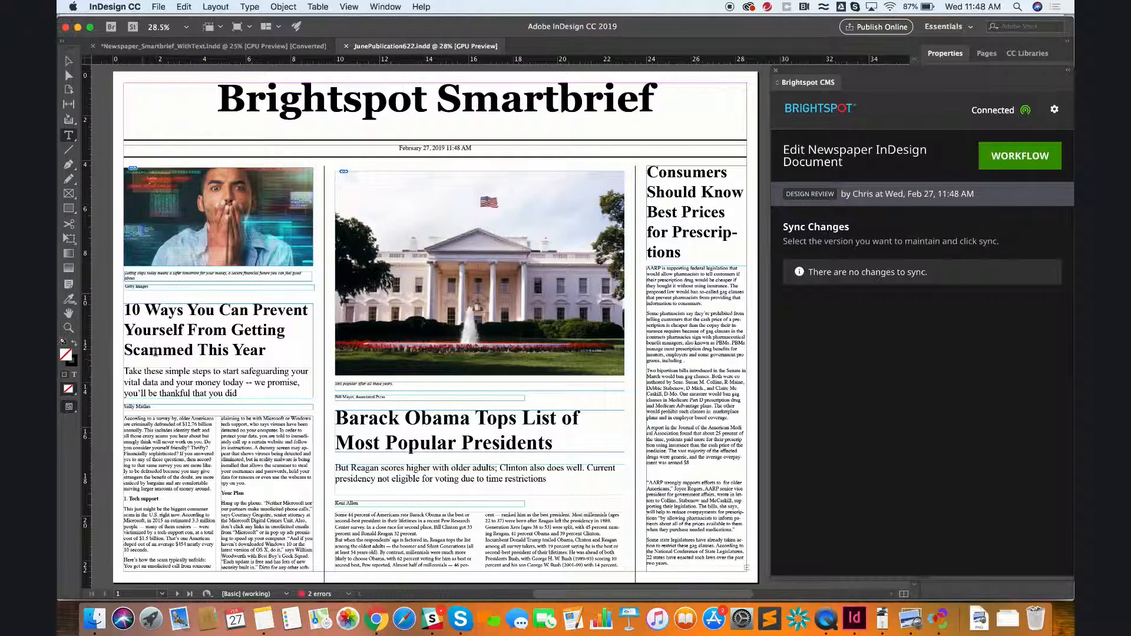
Examine the stories and images placed on both pages of the generated newspaper
scroll(539, 390, down, 1)
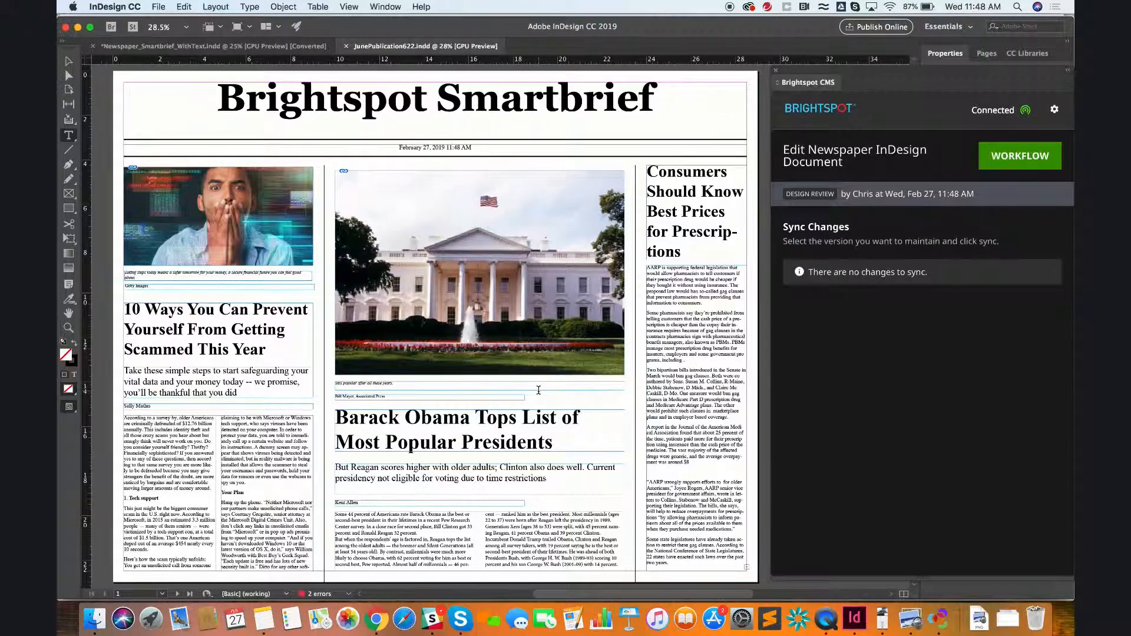
scroll(538, 390, down, 10)
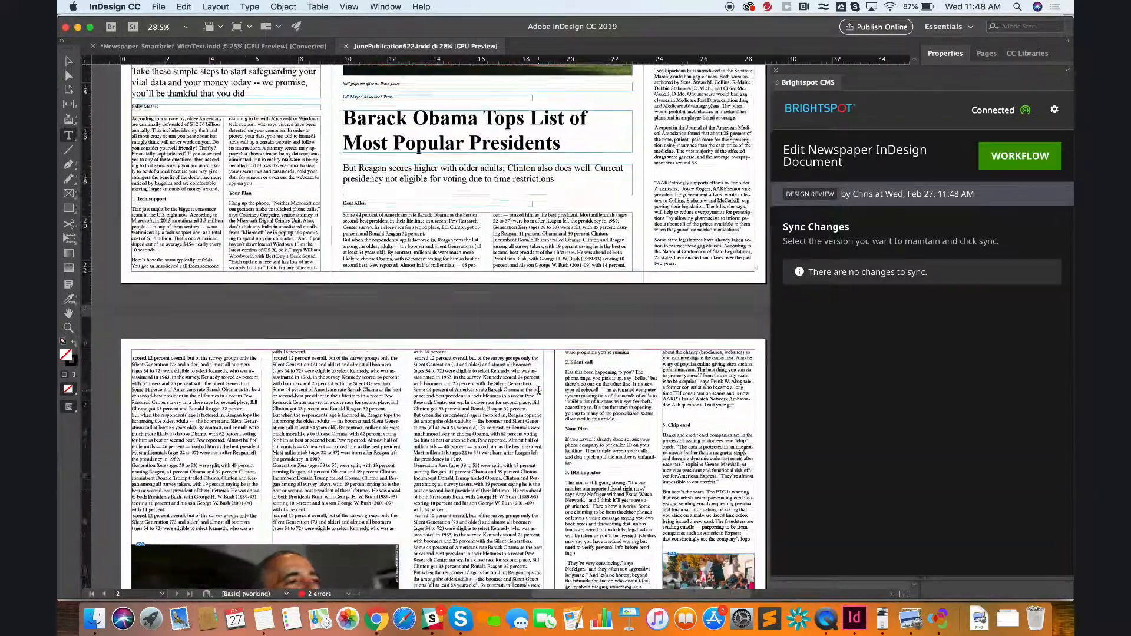
scroll(538, 390, down, 4)
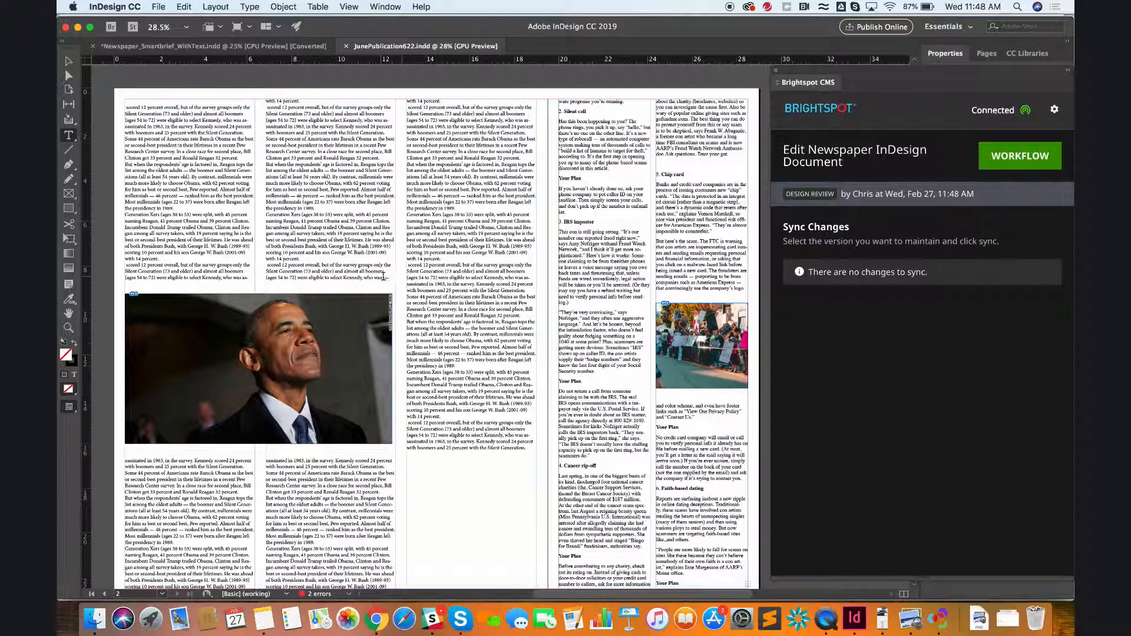
scroll(662, 261, down, 1)
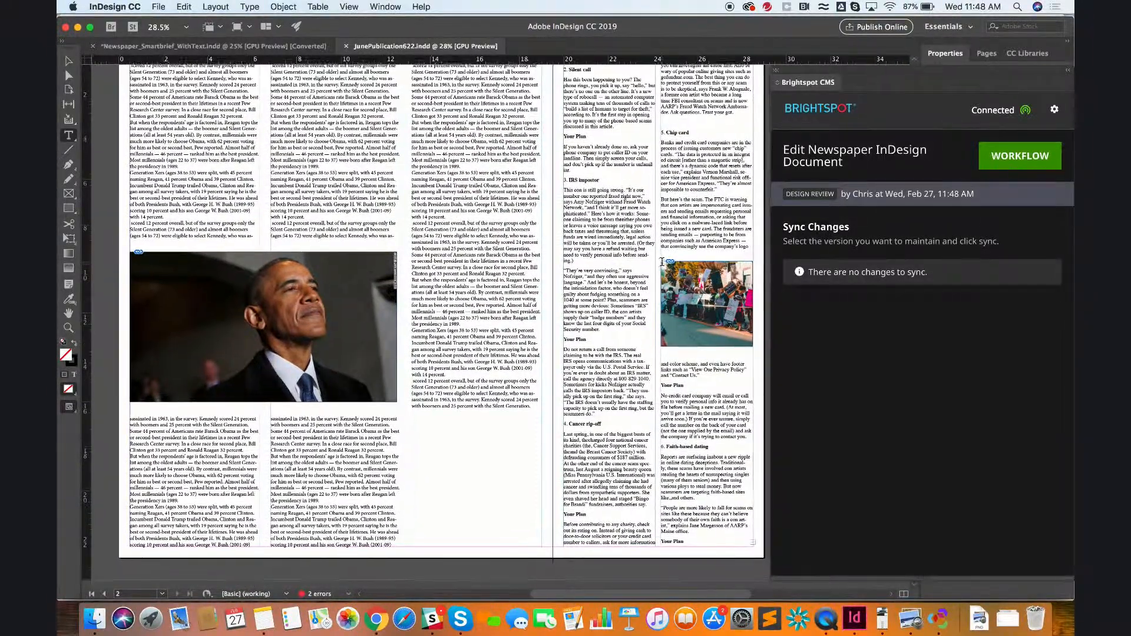
scroll(662, 261, up, 1)
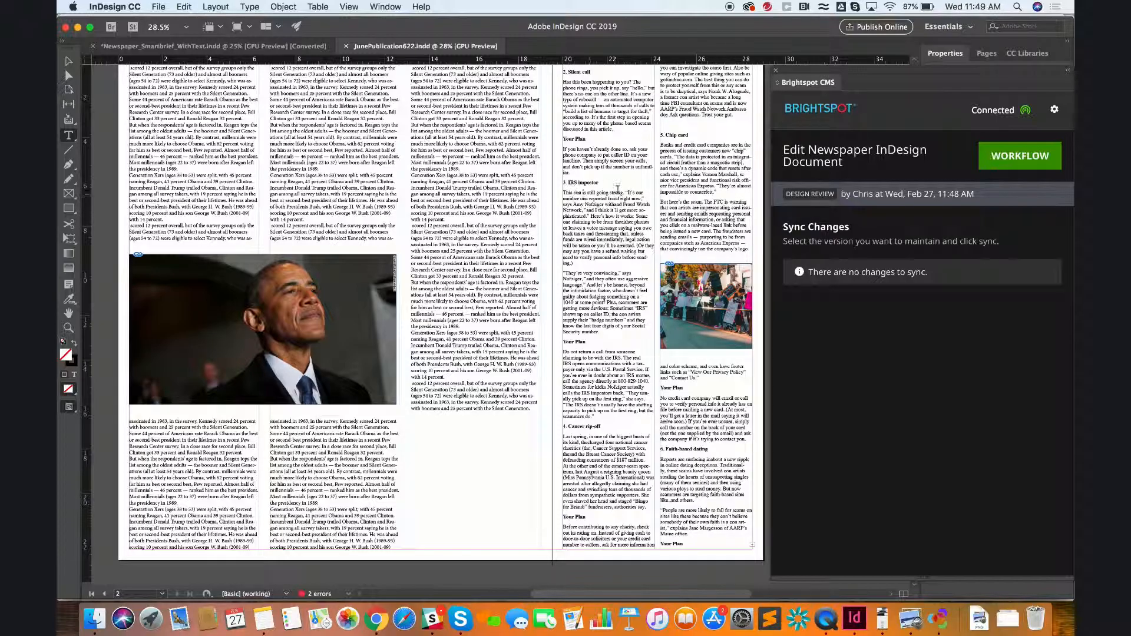
scroll(658, 171, up, 15)
scroll(658, 170, down, 1)
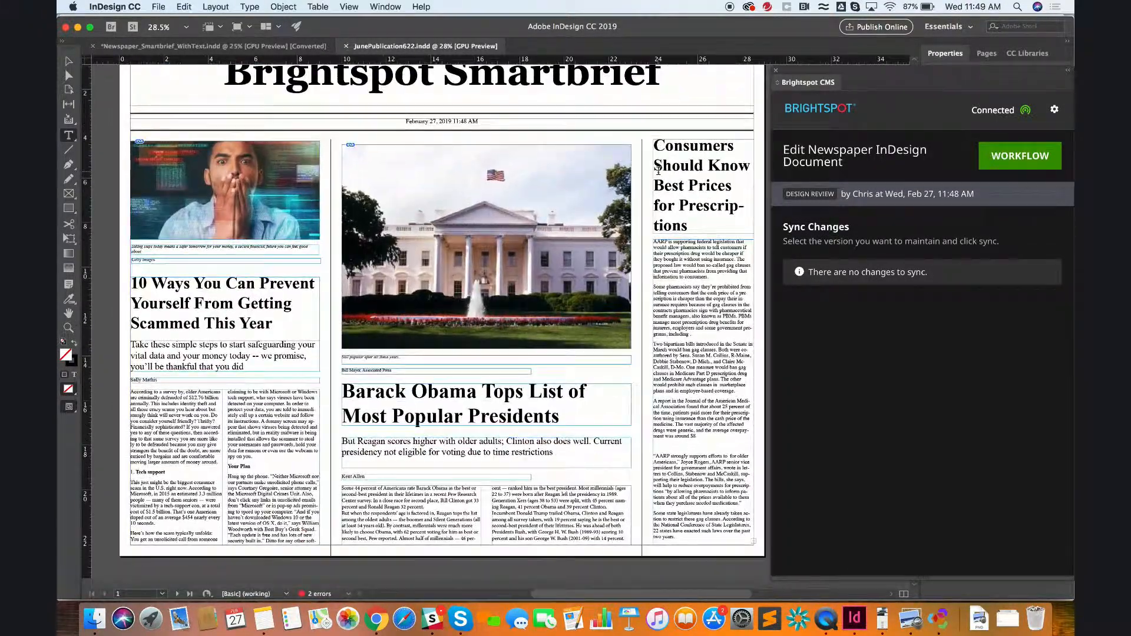
Replace "This Year" with "2019" in the "10 Ways You Can Prevent Yourself From Getting Scammed" headline
click(239, 316)
drag(204, 324, 274, 328)
text(2019)
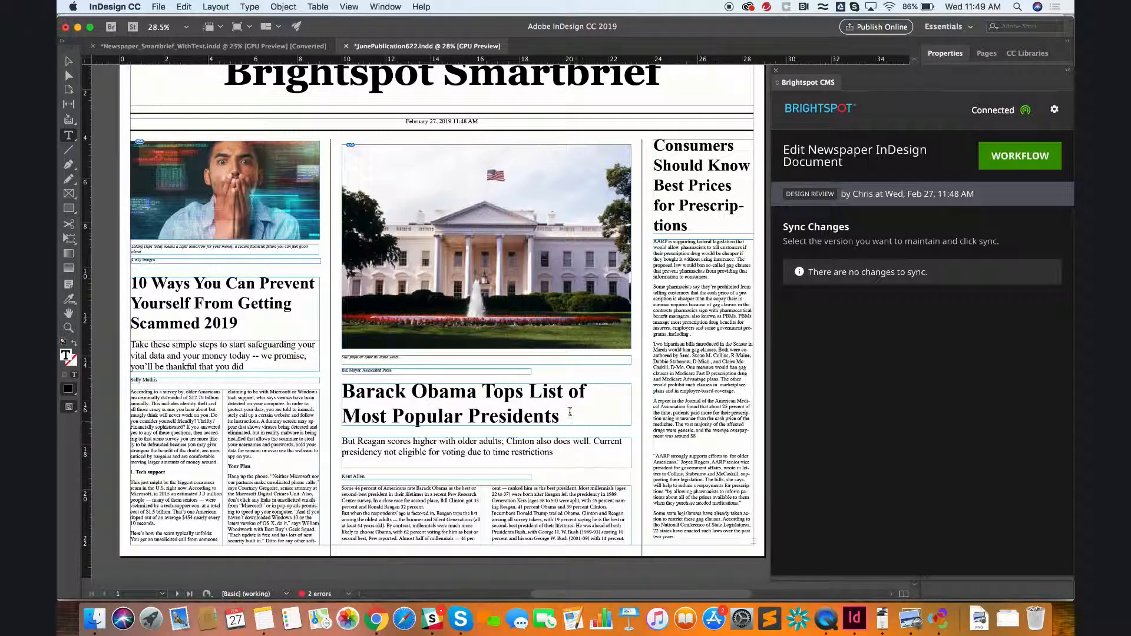
Append "2019" to the Barack Obama story's headline and delete the opening body paragraph of the "10 Ways" story
text(2019)
drag(217, 461, 131, 390)
key(BackSpace)
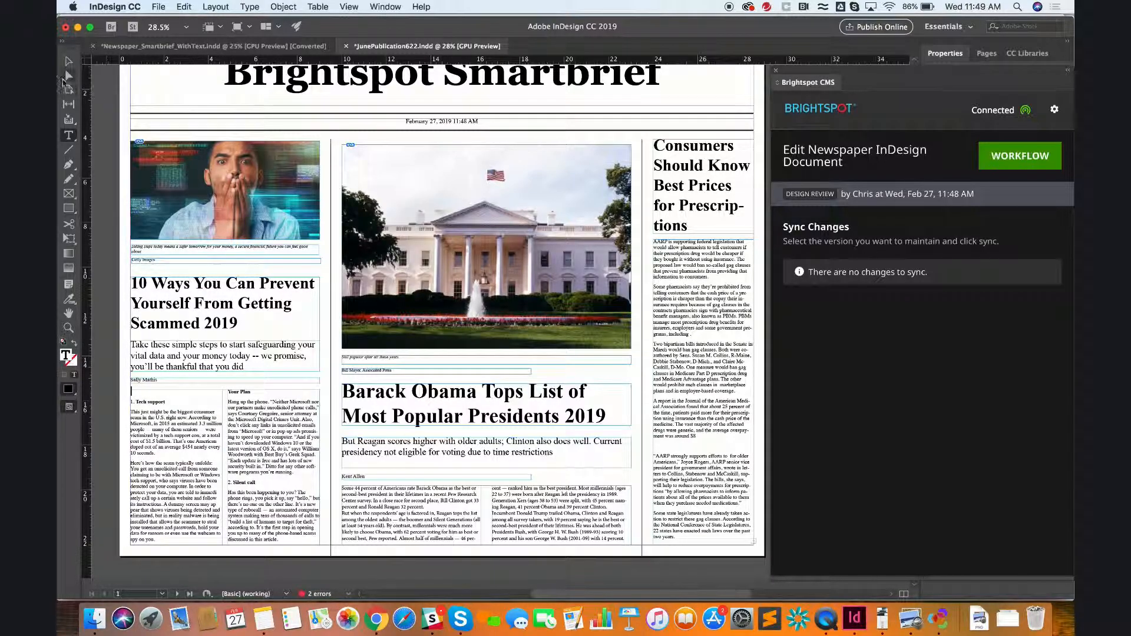
Replace the "10 Ways" story's photo with commuter-dark-hoodie-1192335.jpg and save the document
click(69, 61)
click(198, 162)
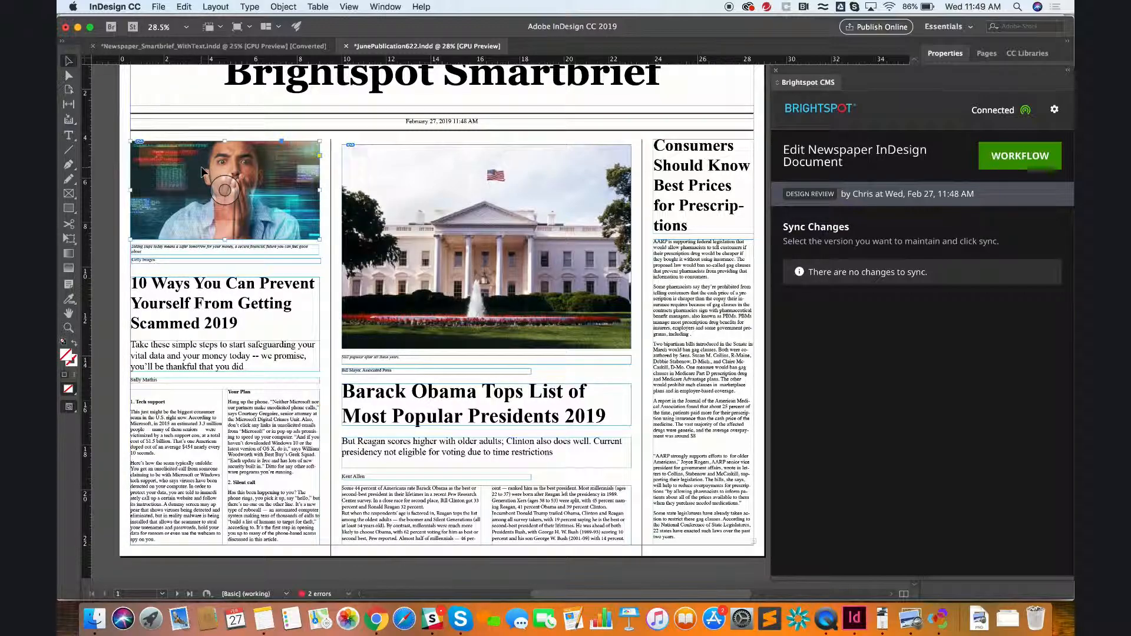
click(158, 7)
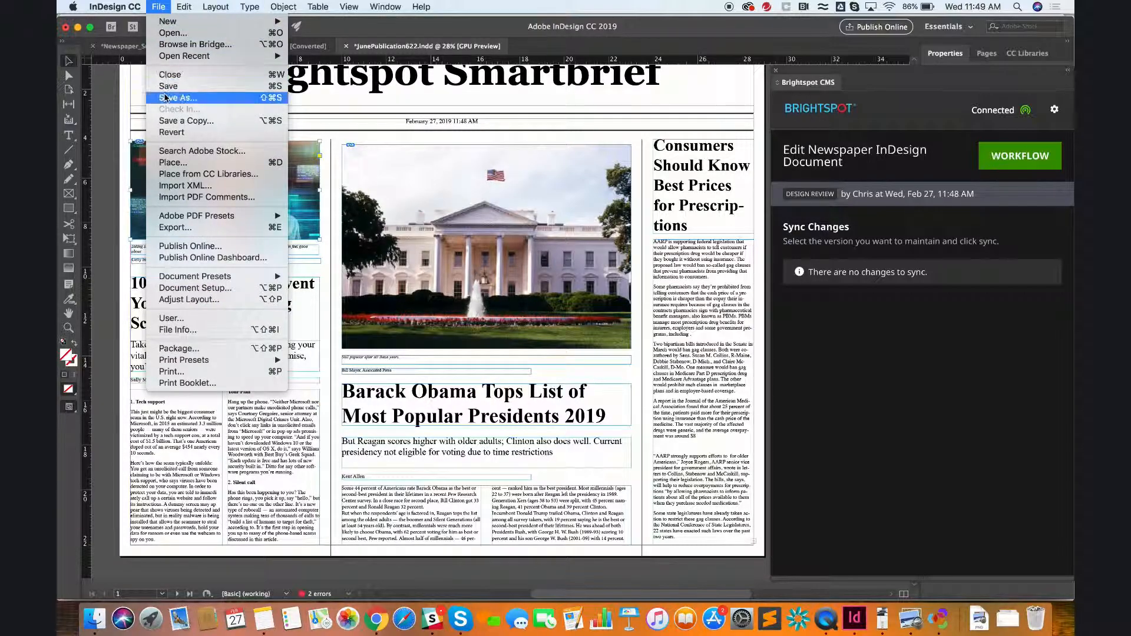
click(171, 164)
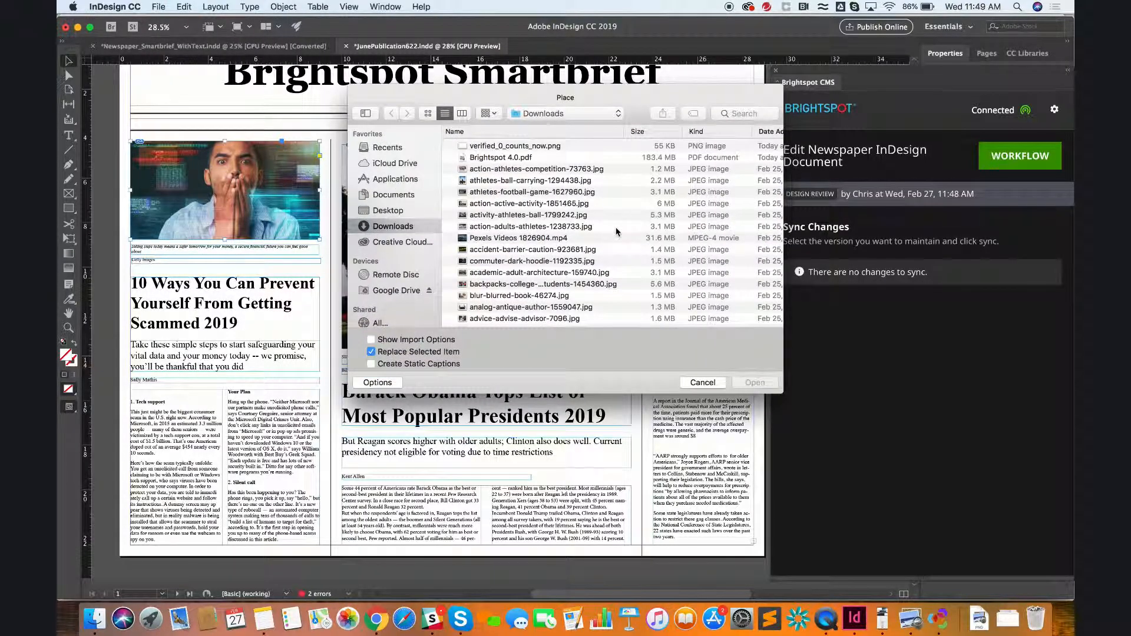
double_click(580, 265)
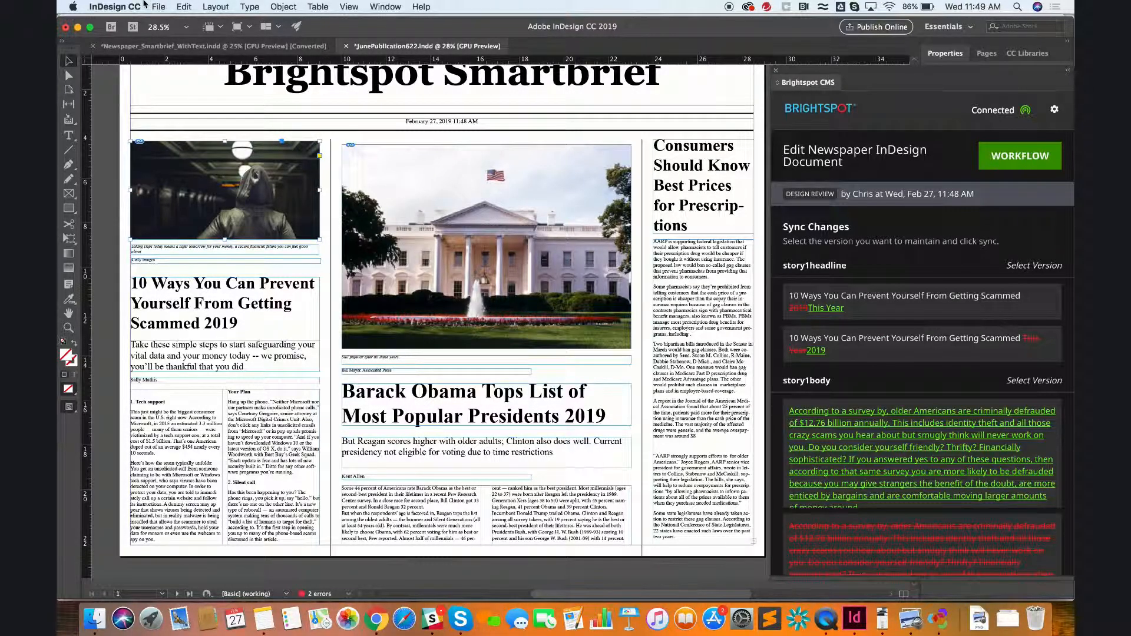
click(158, 6)
click(169, 87)
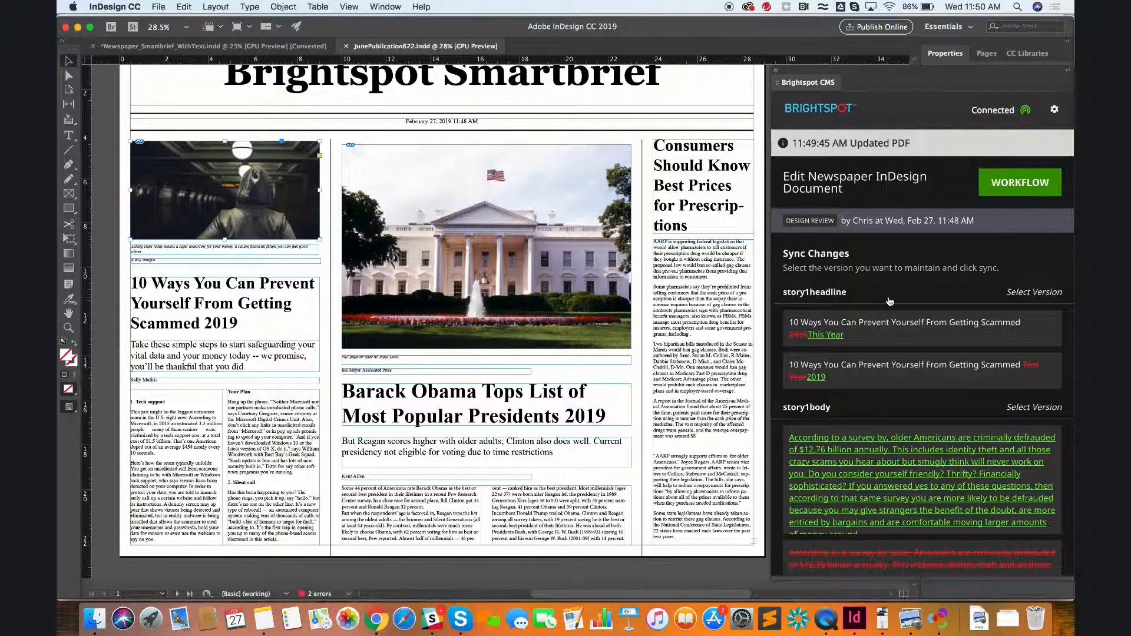
Choose the InDesign versions of story1headline, story1body, story2headline and story1image as the ones to keep in the sync
click(945, 371)
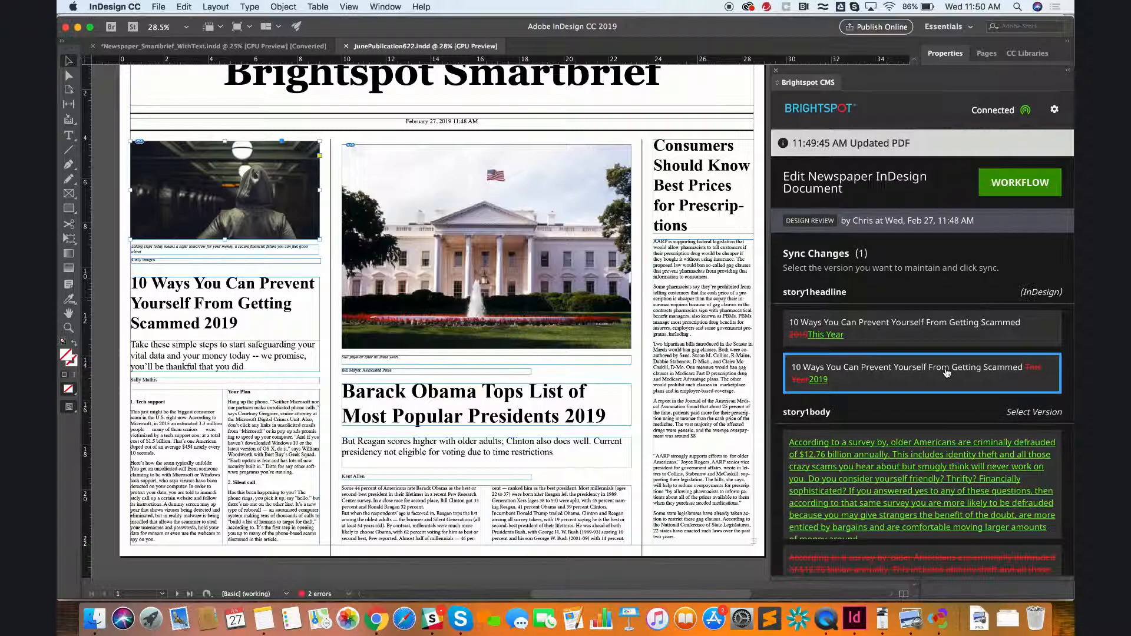
scroll(987, 377, down, 5)
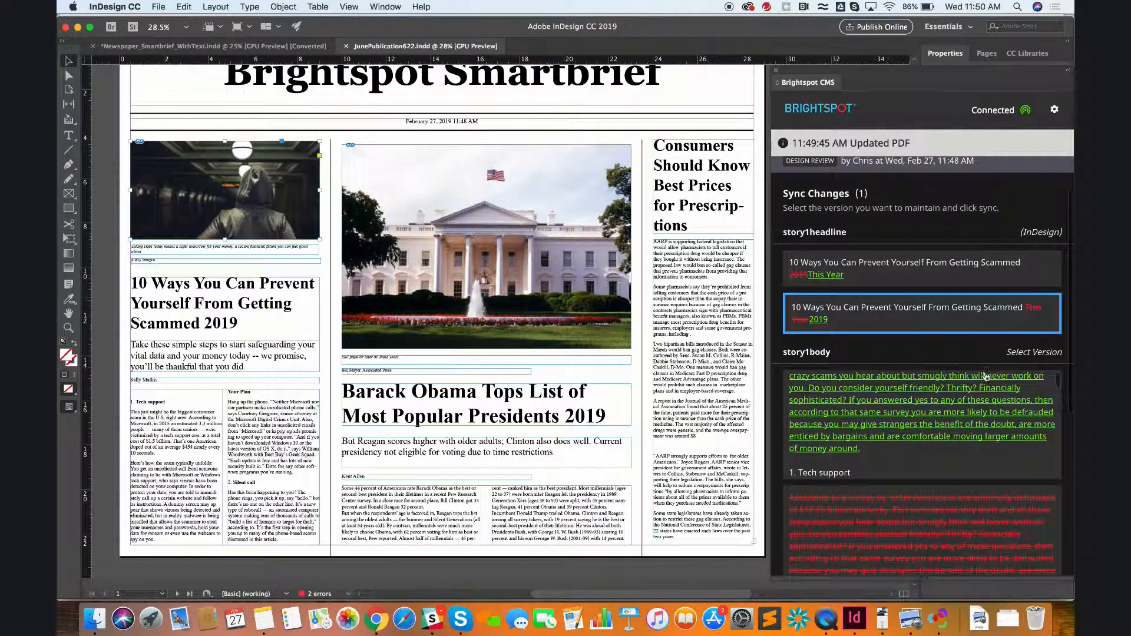
scroll(1055, 392, down, 3)
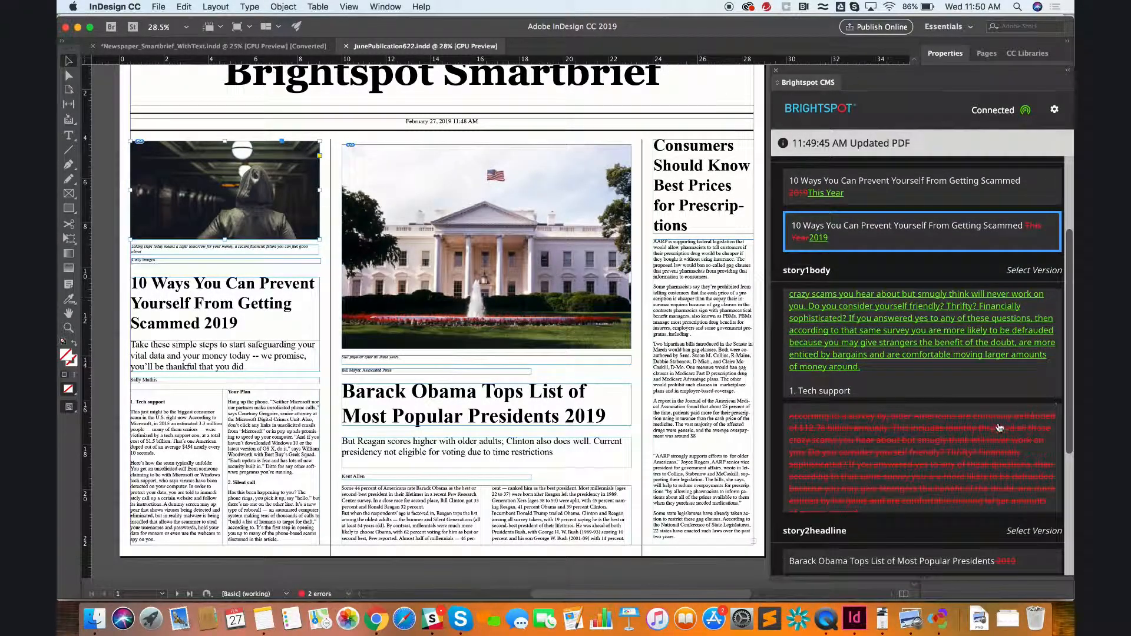
click(1006, 428)
scroll(1060, 439, down, 10)
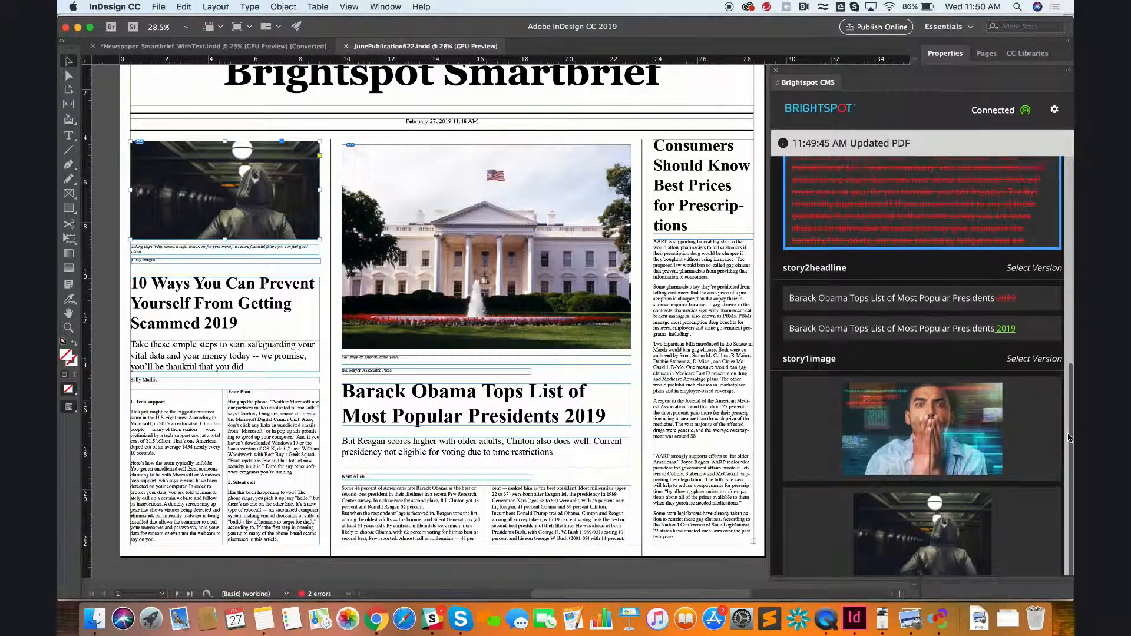
click(1028, 334)
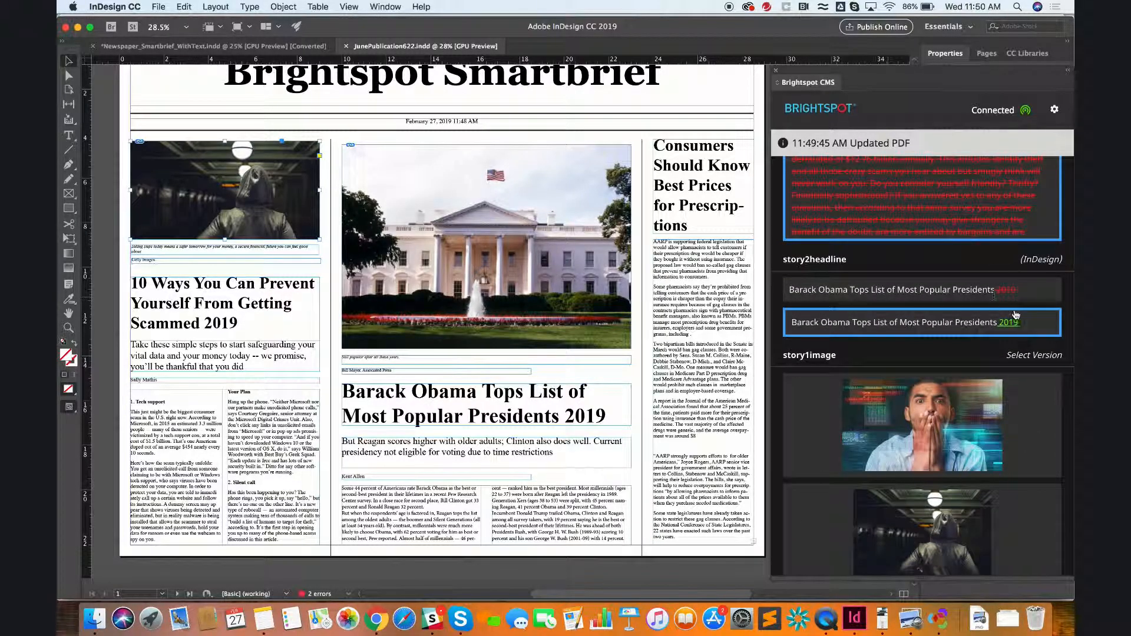
scroll(1070, 386, down, 2)
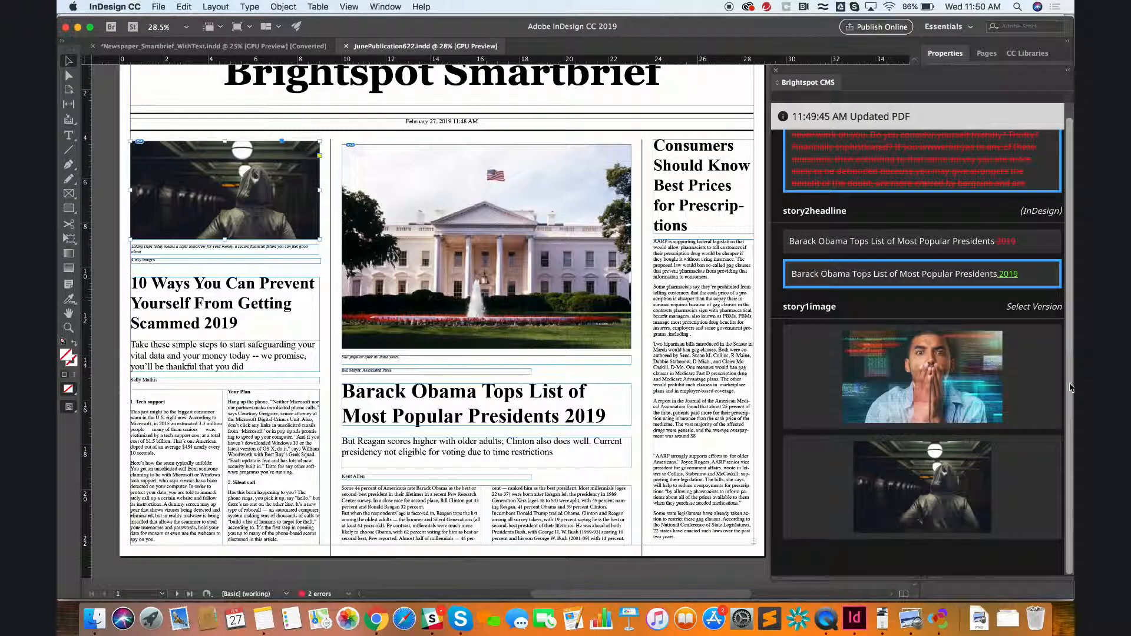
click(991, 464)
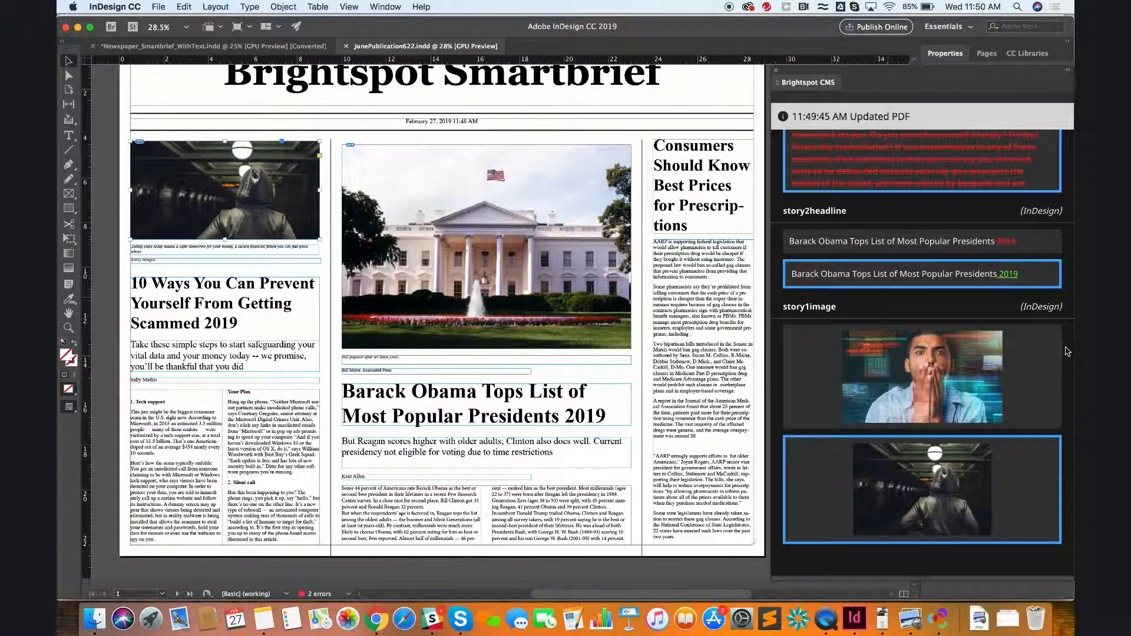
Send the document to copyedit with the workflow comment "Made a few changes to 2 stories and added image"
scroll(1064, 351, up, 15)
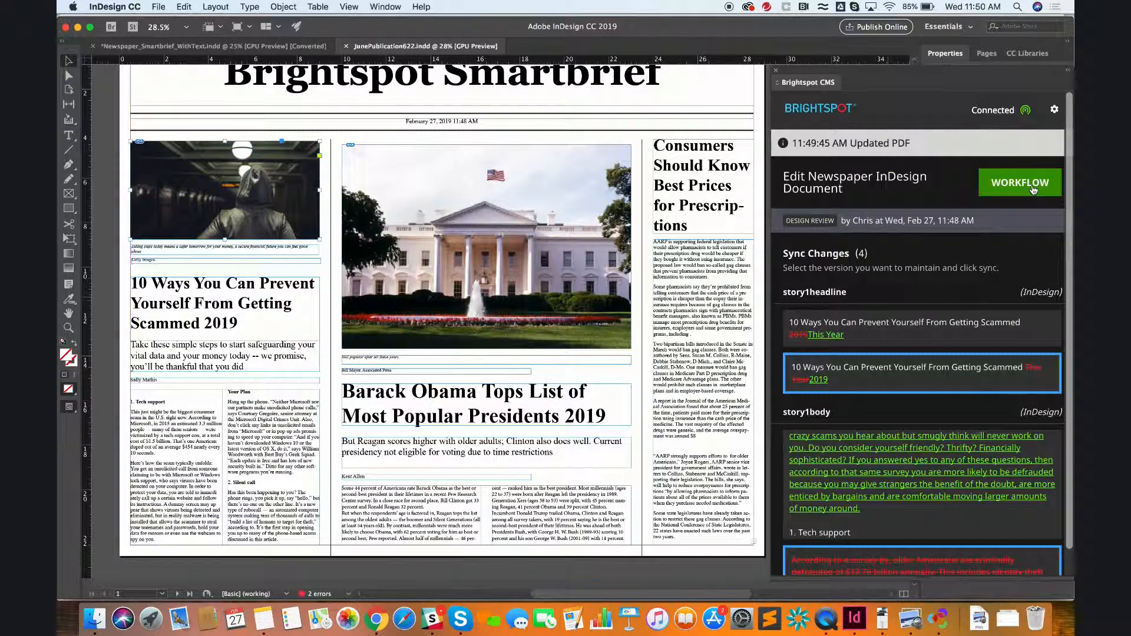
click(1034, 188)
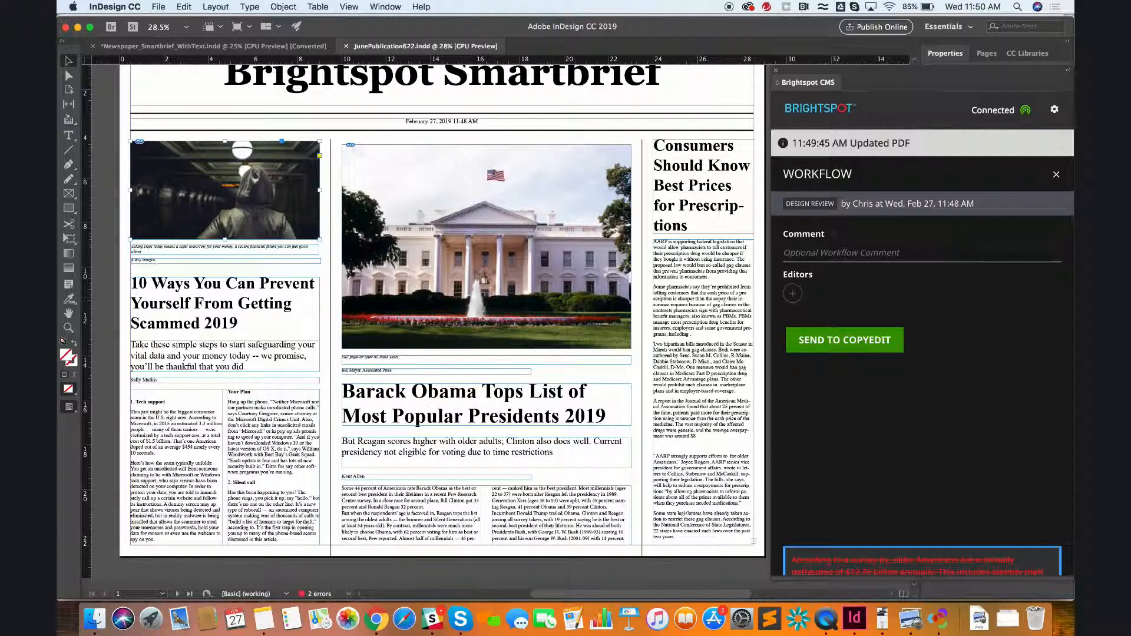
click(914, 249)
text(Made af e)
text(few changes to )
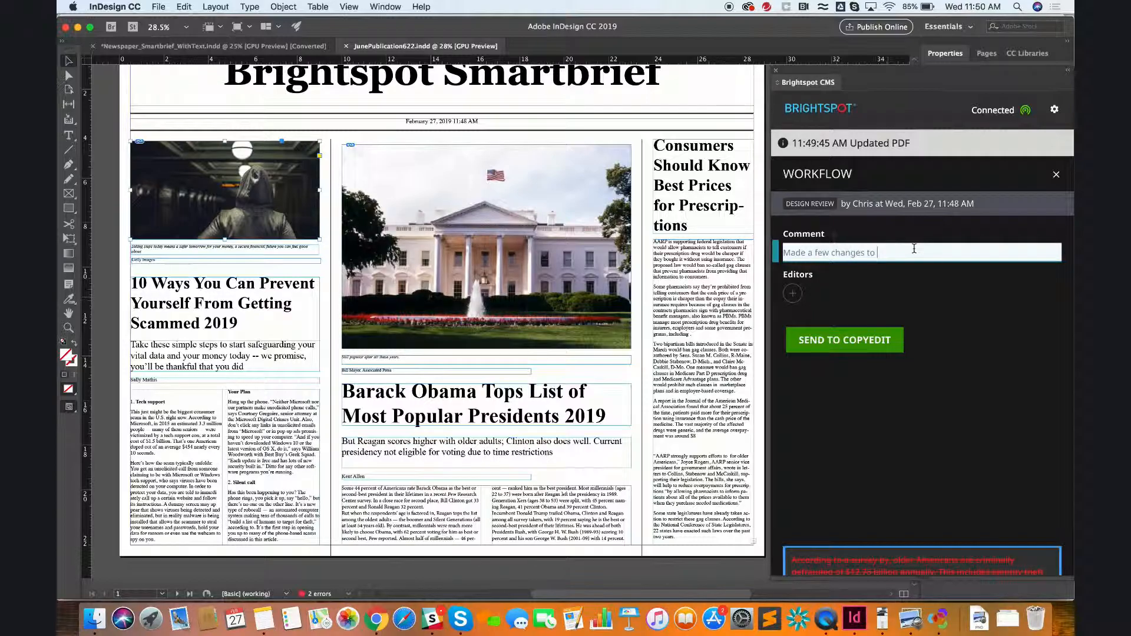
text(2 stories and added image)
click(828, 343)
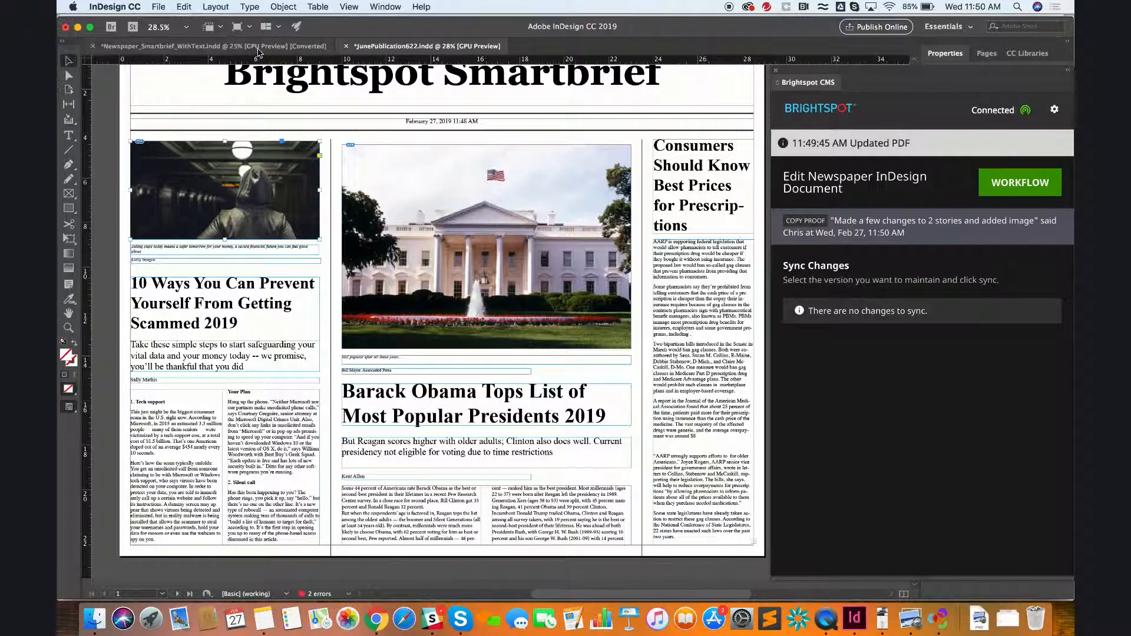
Bring up the Newspaper_Smartbrief_WithText.indd document, then switch to Chrome and log in to Brightspot as admin with the account password
click(271, 47)
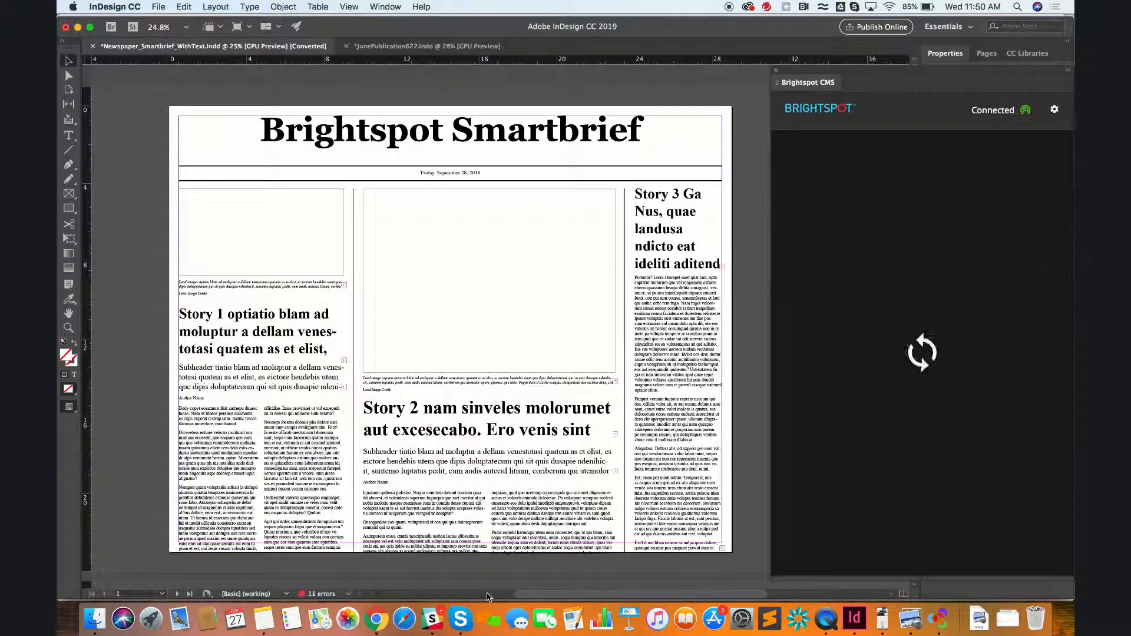
click(379, 619)
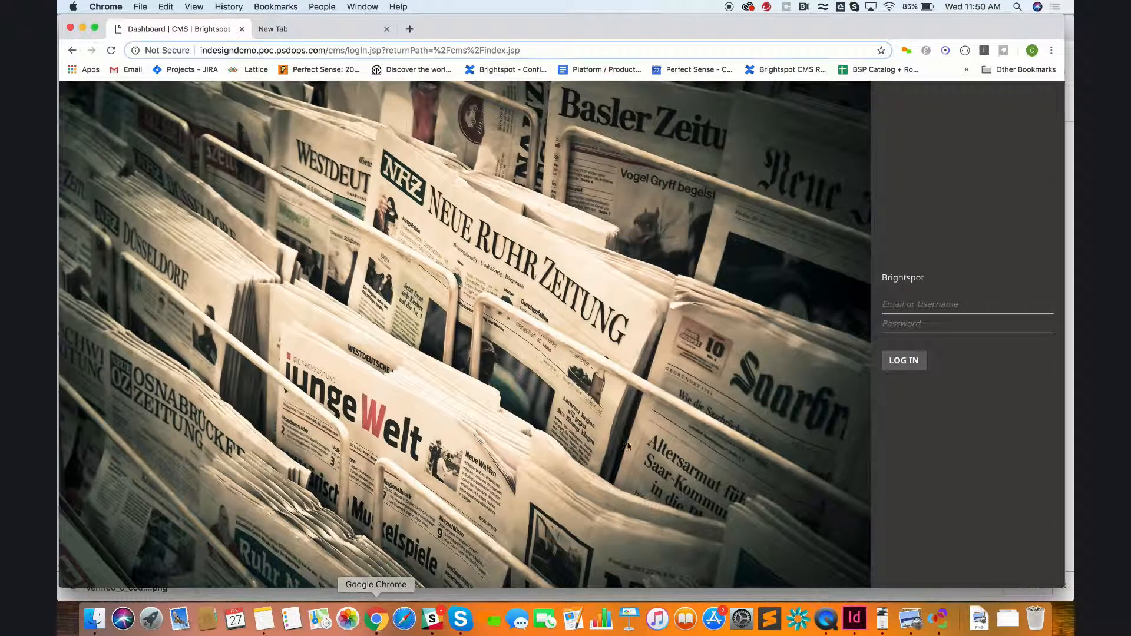
click(924, 318)
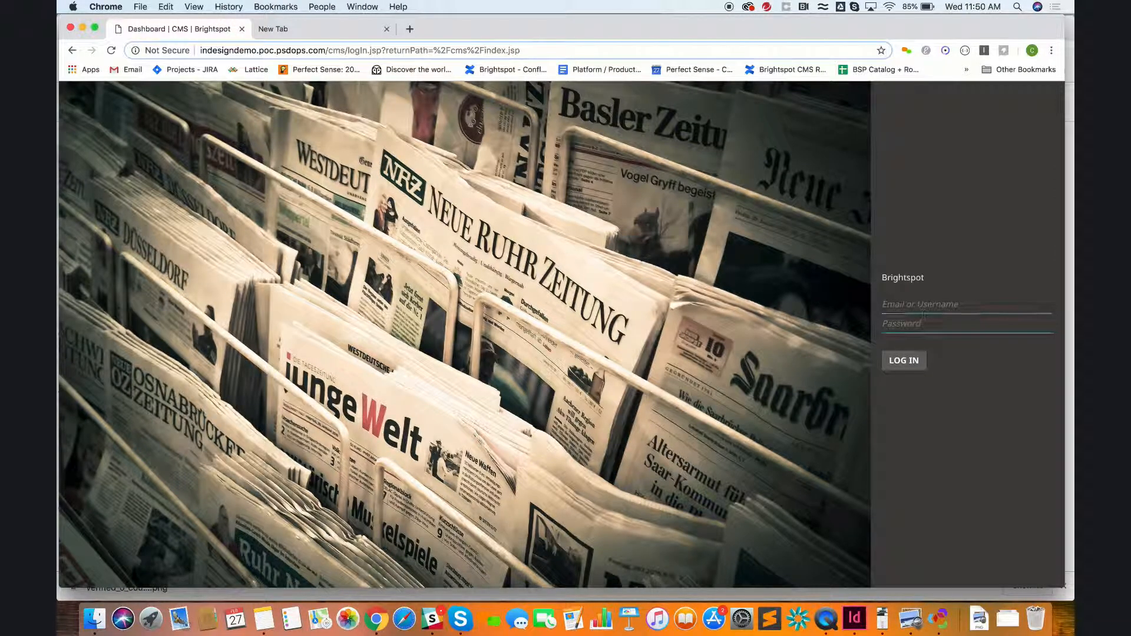
click(935, 295)
text(admin)
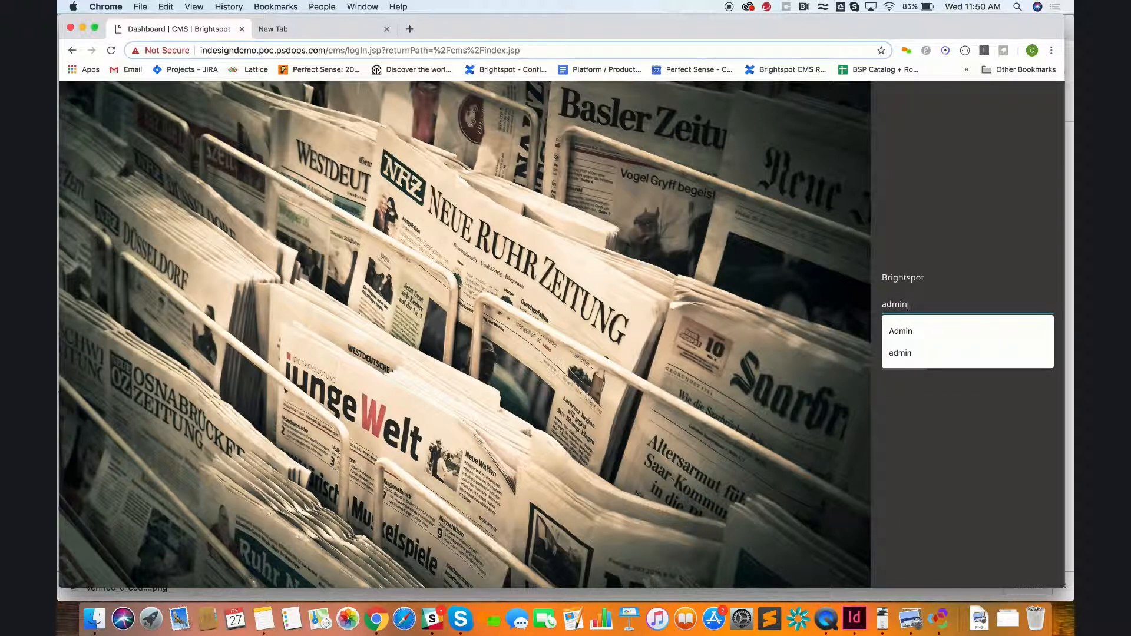
key(Tab)
text(•)
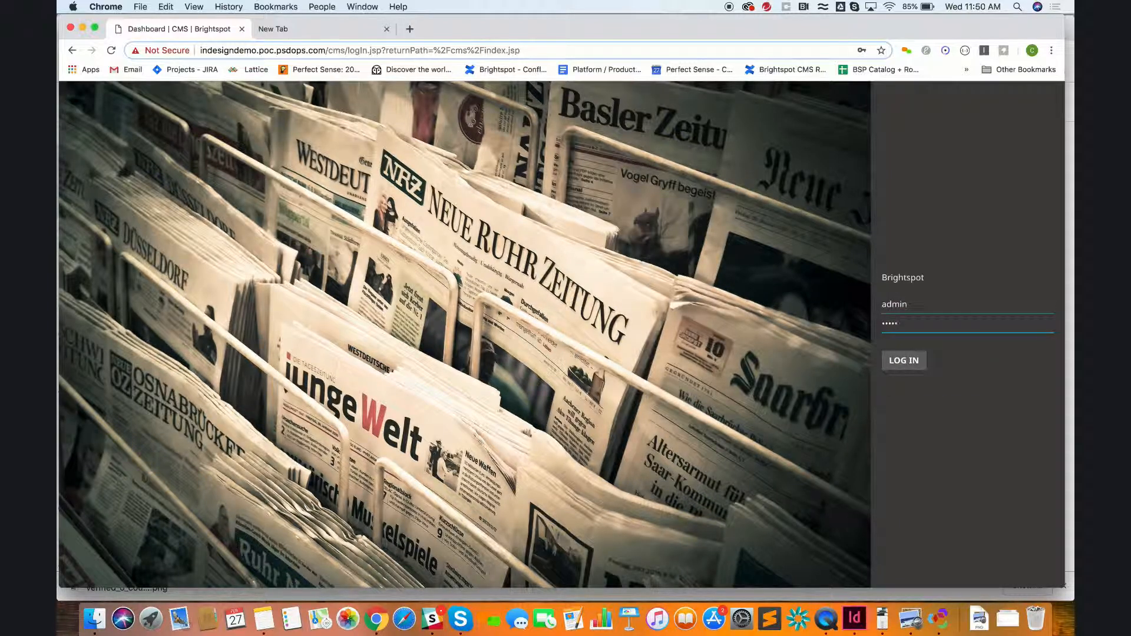
key(Return)
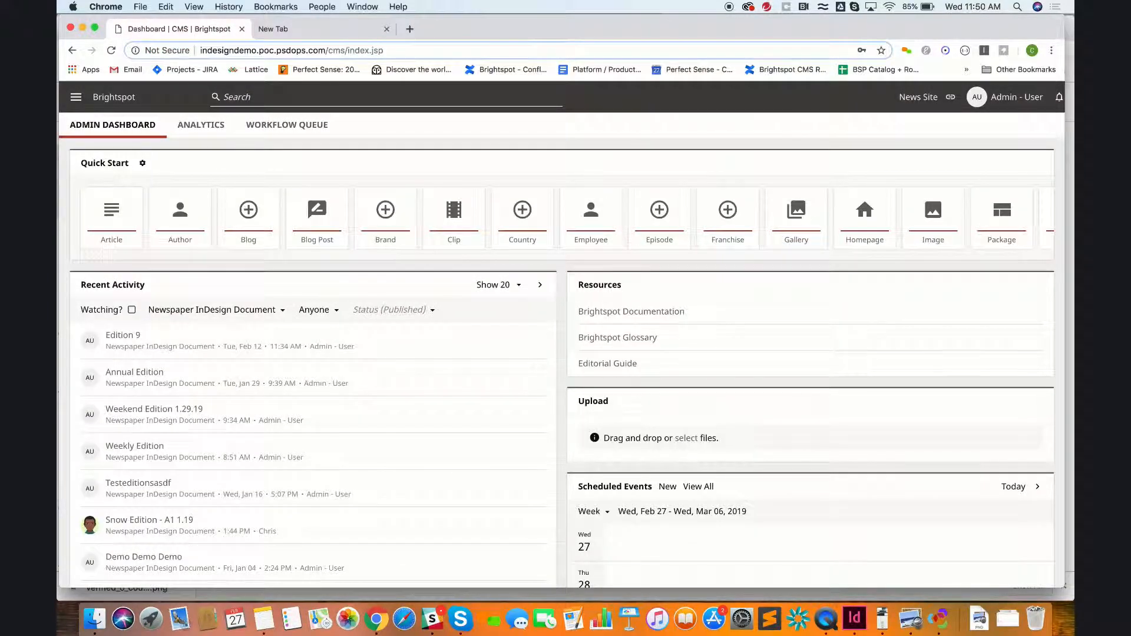
Open the June Publication 6.22 newspaper document from the unpublished drafts on the dashboard
scroll(530, 392, down, 10)
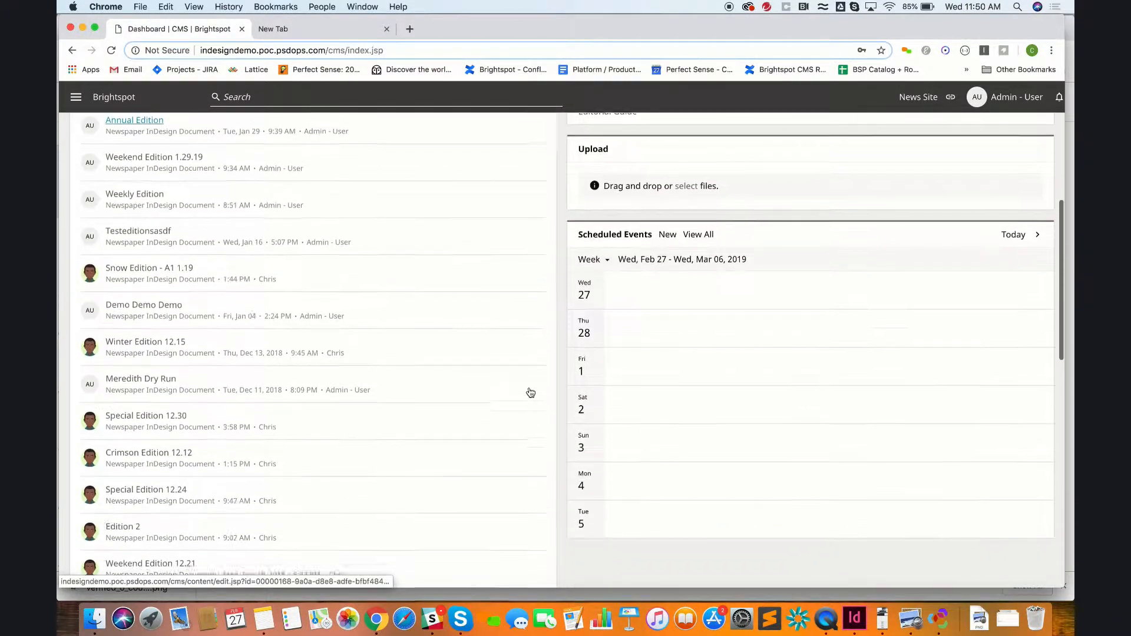
scroll(530, 392, down, 9)
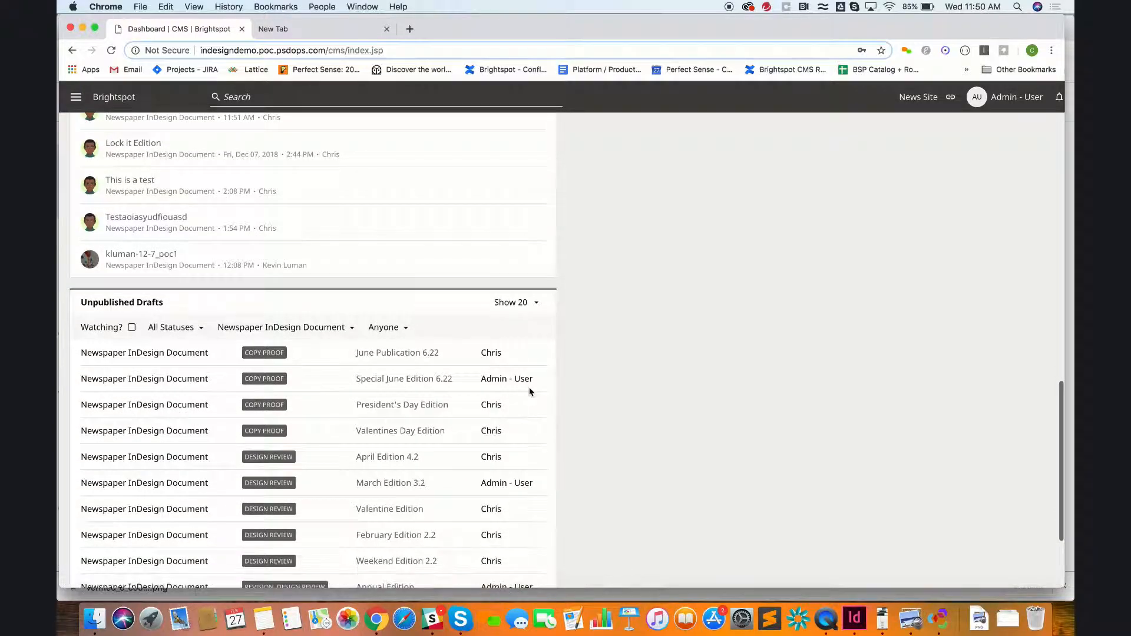
click(411, 355)
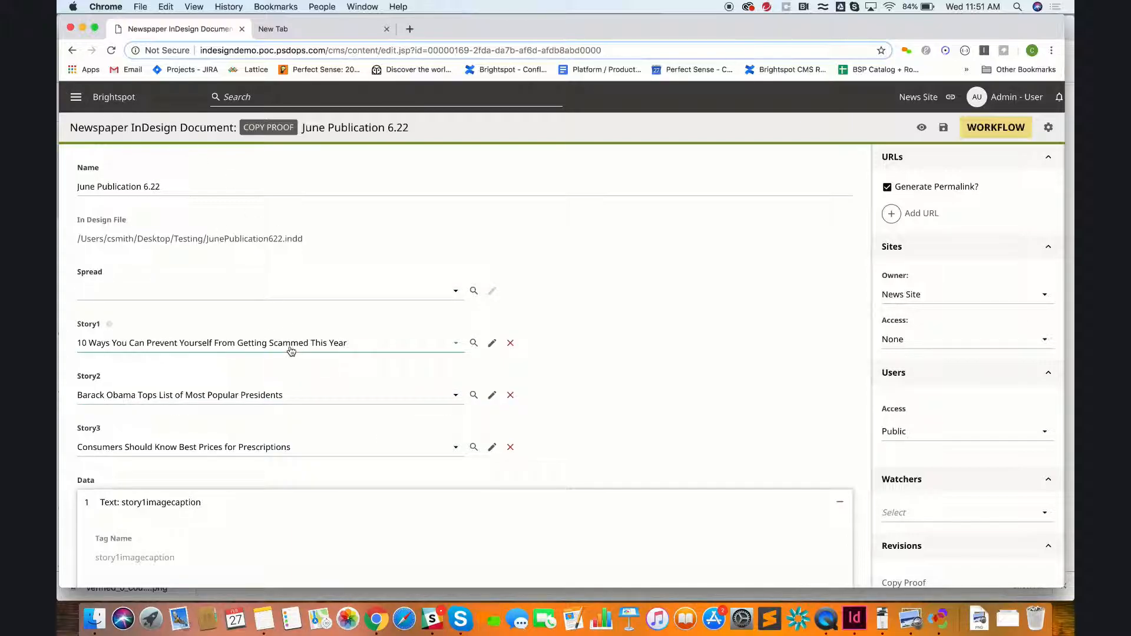
Examine the synced story1 headline and body content in the June Publication 6.22 document
scroll(655, 387, down, 10)
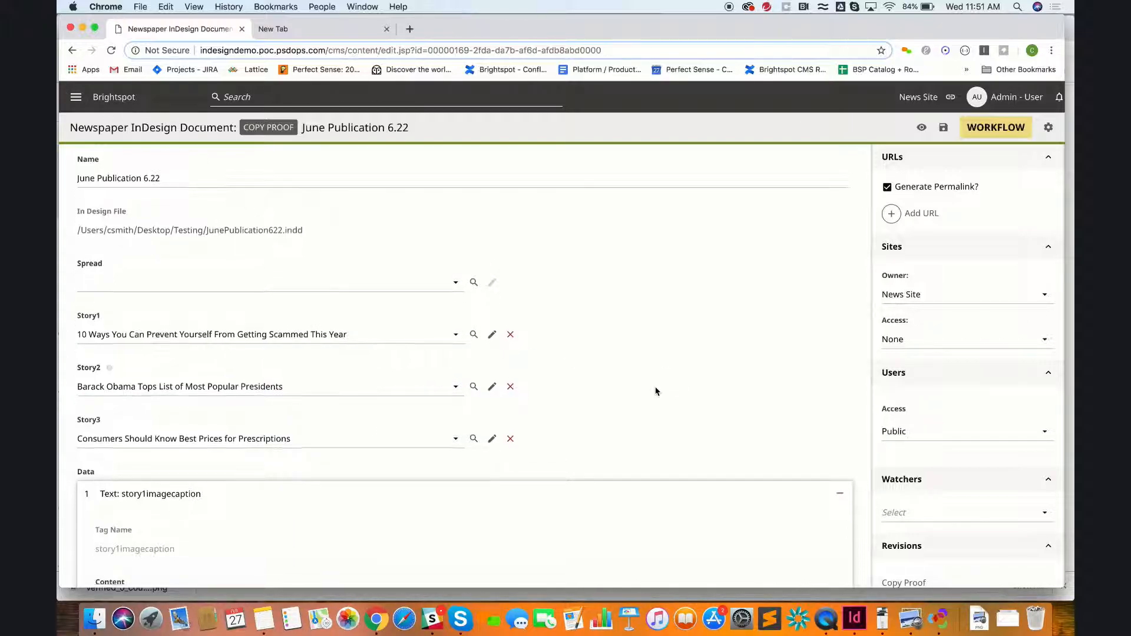
scroll(656, 391, down, 5)
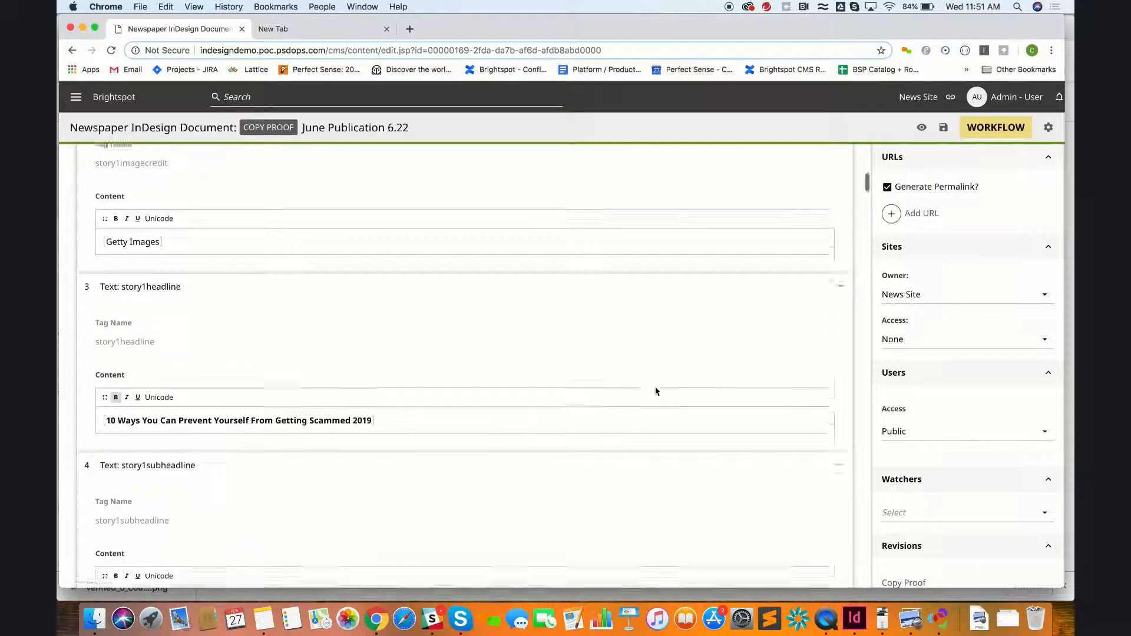
click(358, 354)
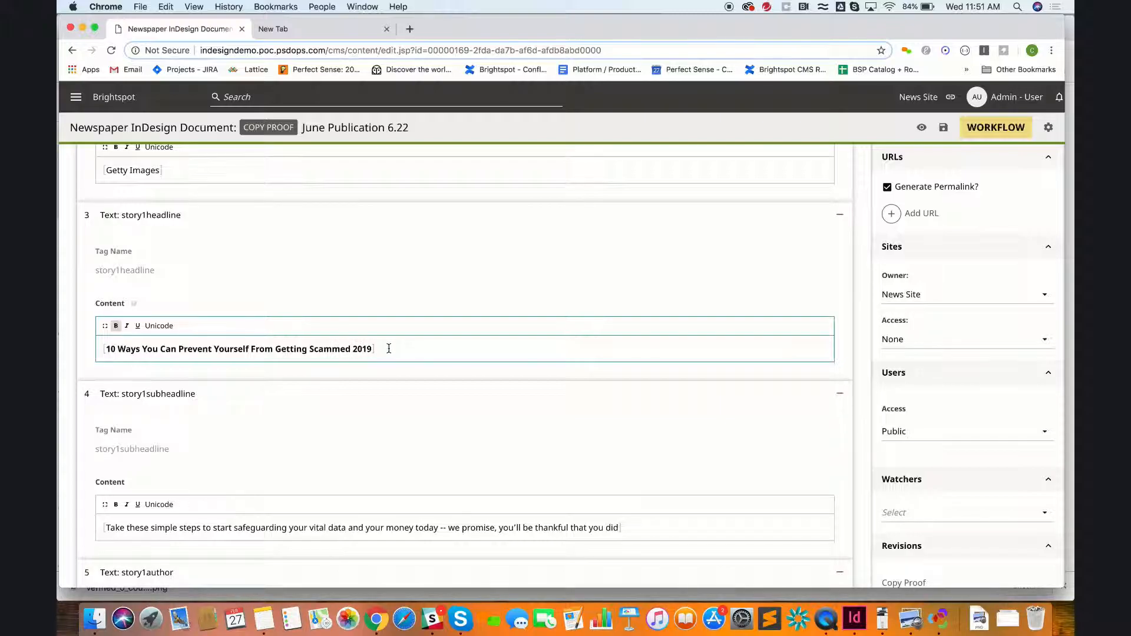
scroll(388, 348, down, 12)
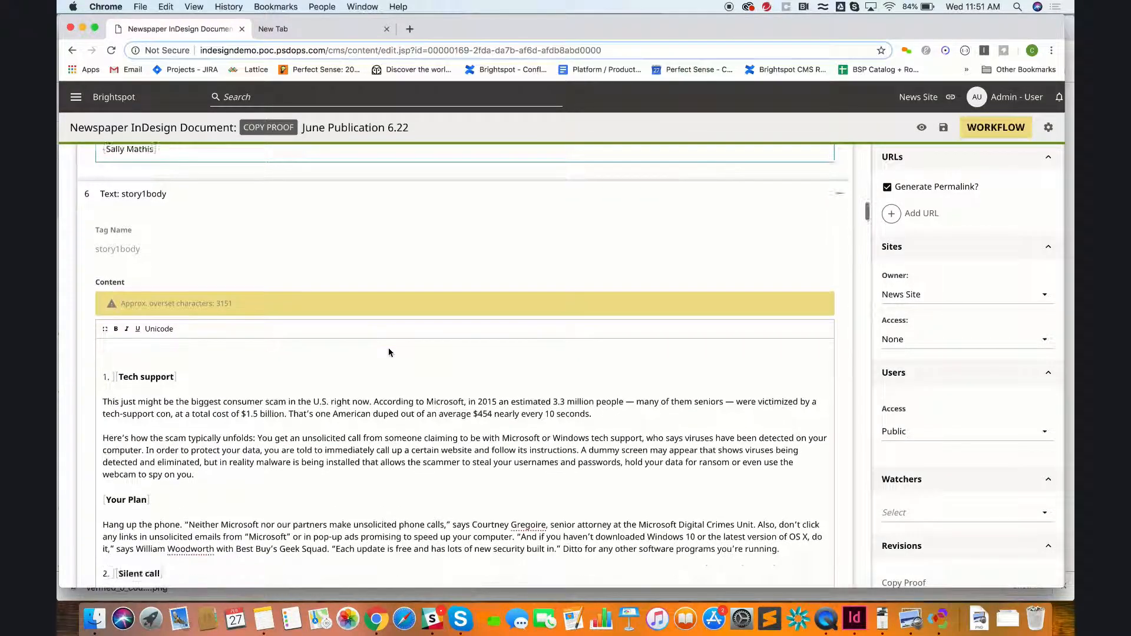
scroll(388, 348, up, 4)
scroll(389, 348, down, 3)
scroll(389, 348, up, 1)
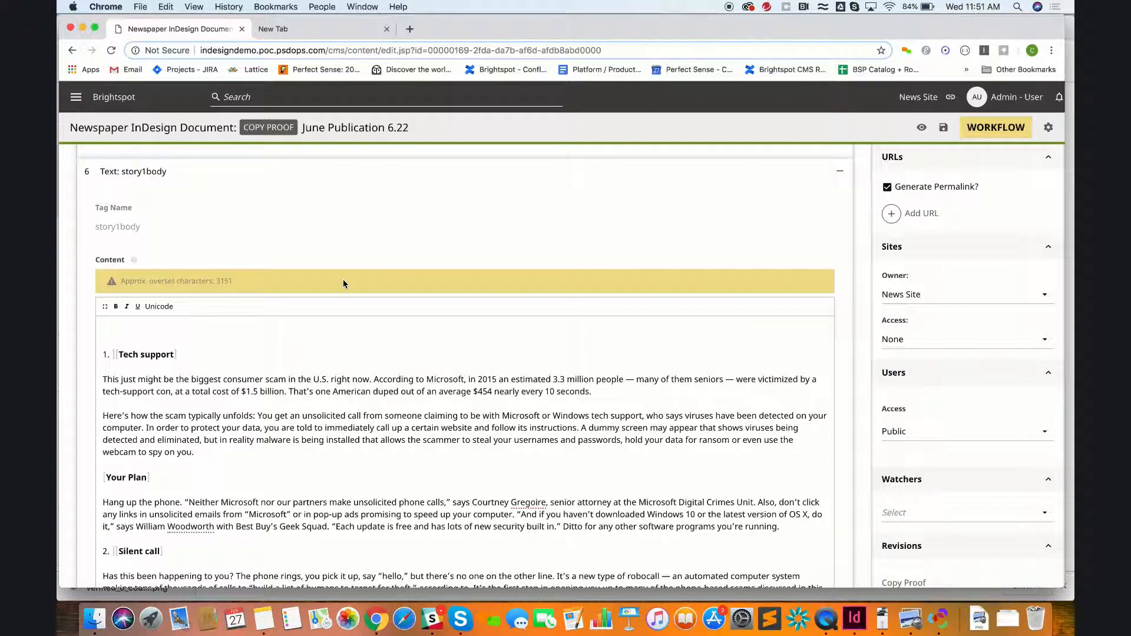
Preview the document's InDesign PDF, examine both pages at a larger zoom, and close the preview
click(922, 129)
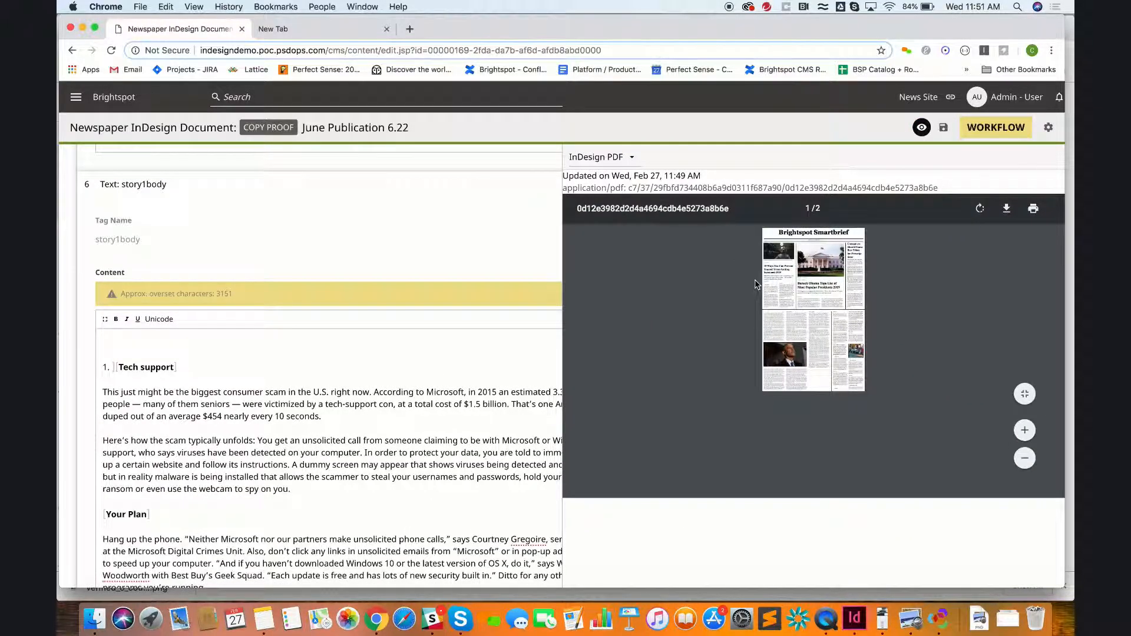
click(1024, 430)
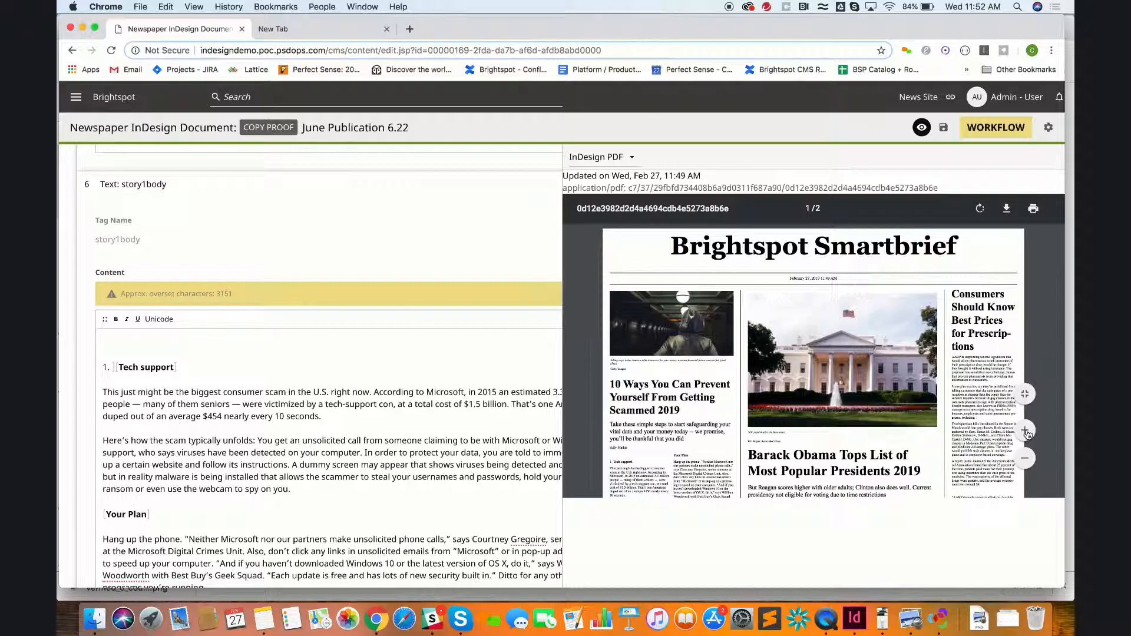
scroll(849, 435, down, 2)
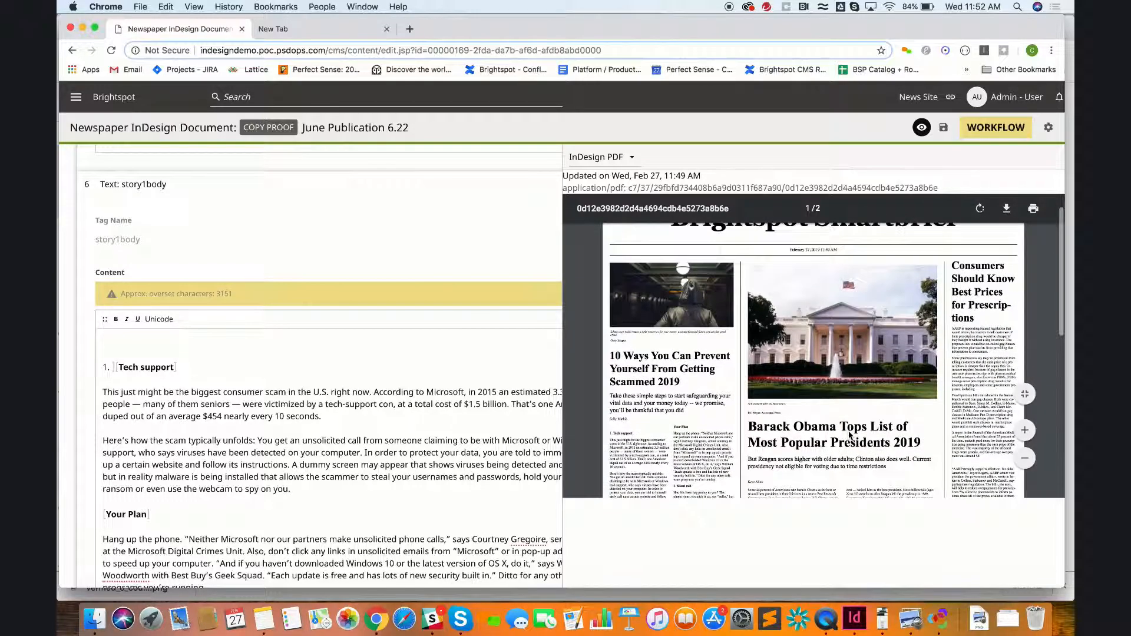
scroll(850, 434, down, 2)
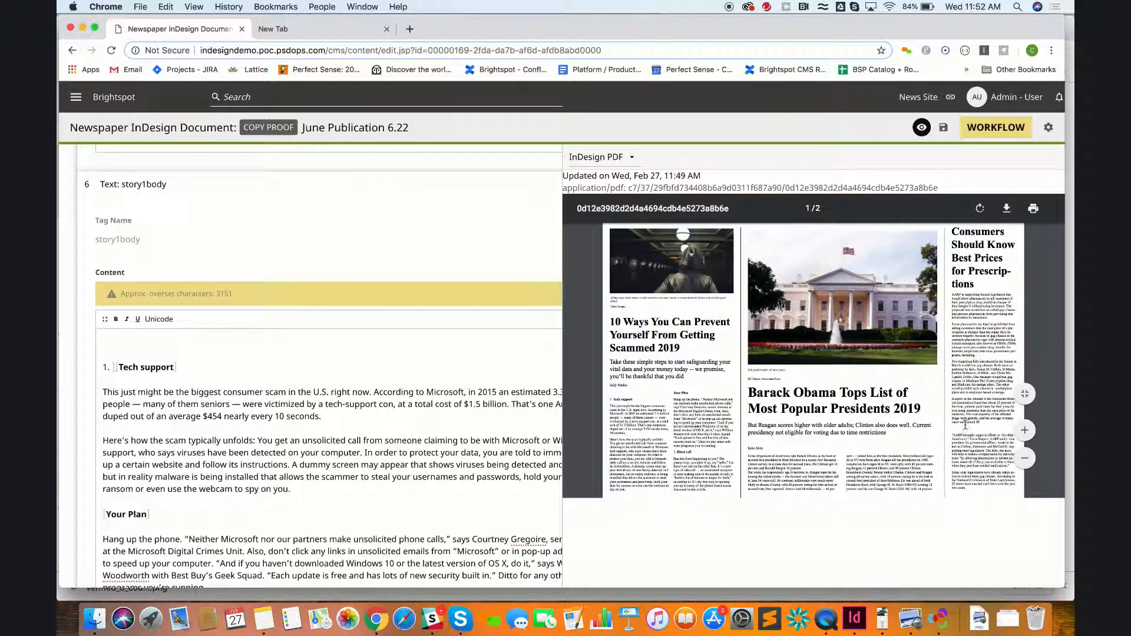
click(1025, 430)
scroll(775, 399, down, 3)
scroll(775, 399, down, 5)
scroll(775, 400, right, 2)
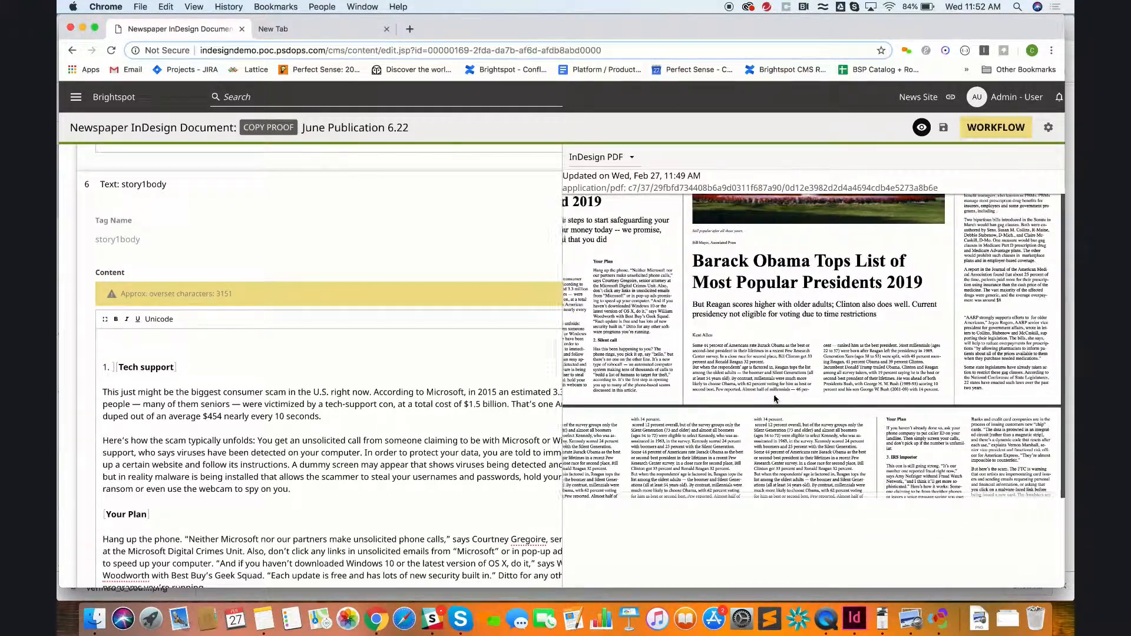
scroll(926, 405, down, 5)
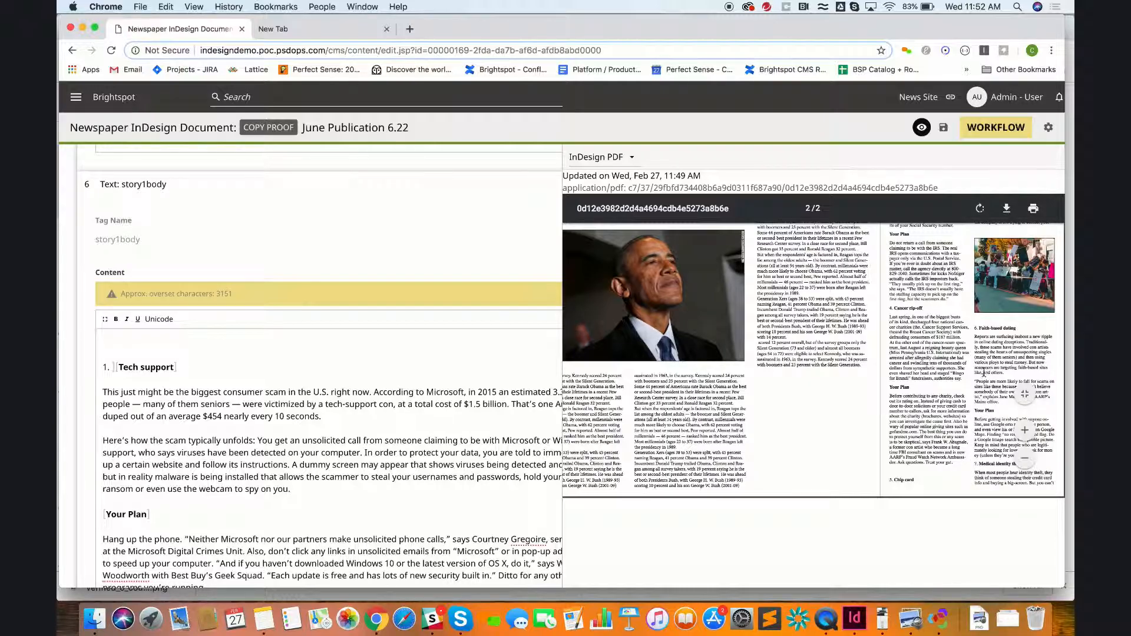
scroll(948, 421, up, 5)
scroll(947, 420, up, 10)
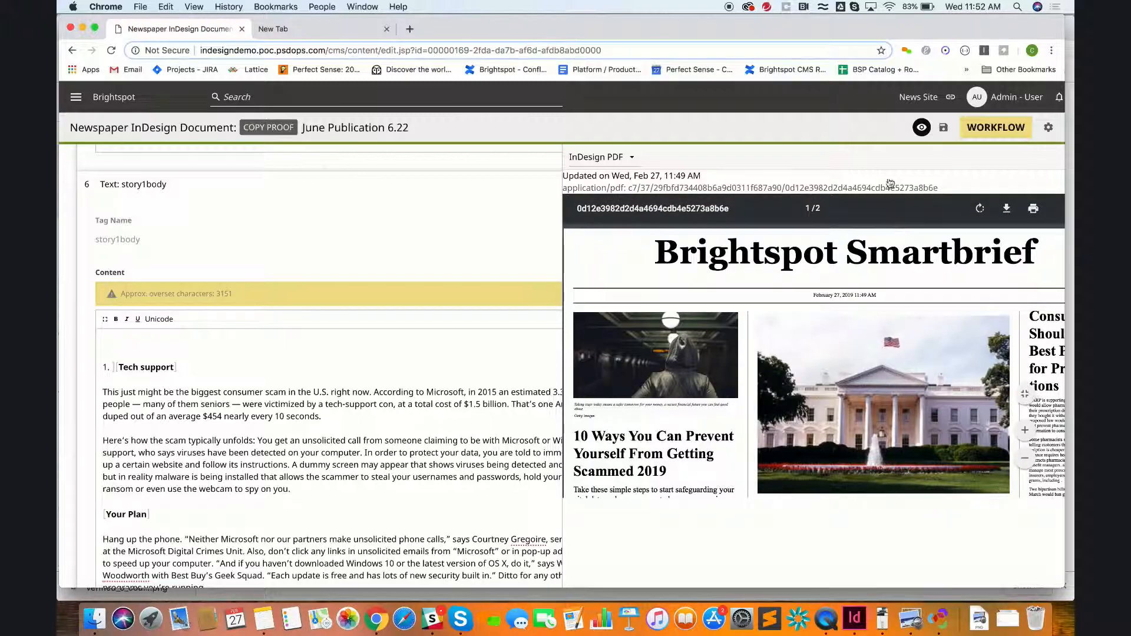
click(920, 128)
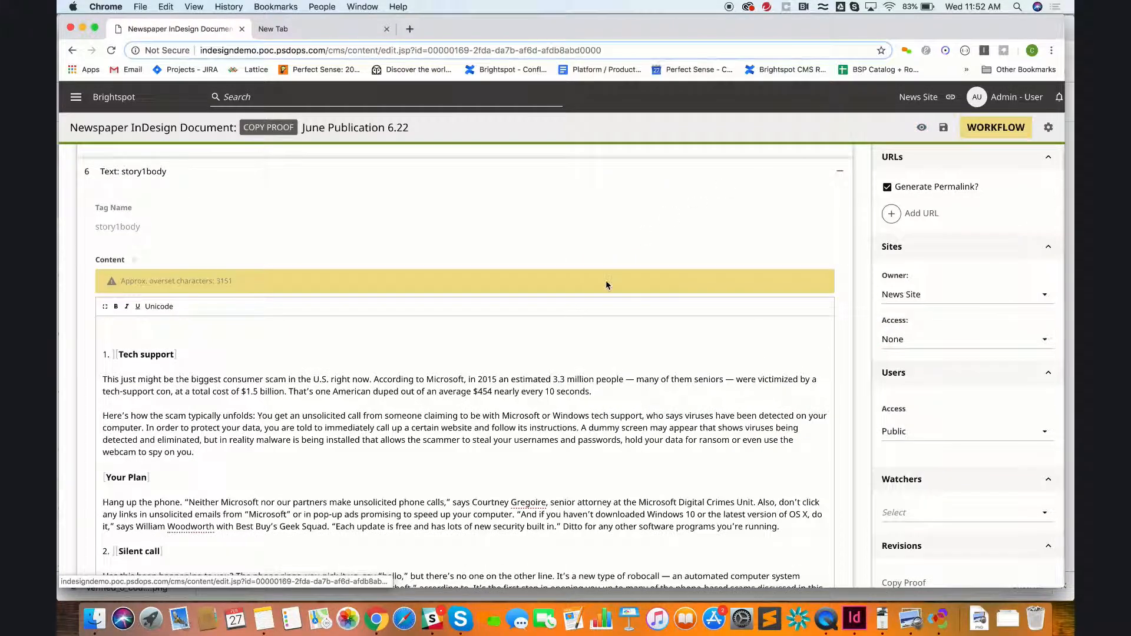
Delete items 7 to 10, from "Medical identity theft" through the end of the text, from the story1body content
scroll(477, 369, up, 5)
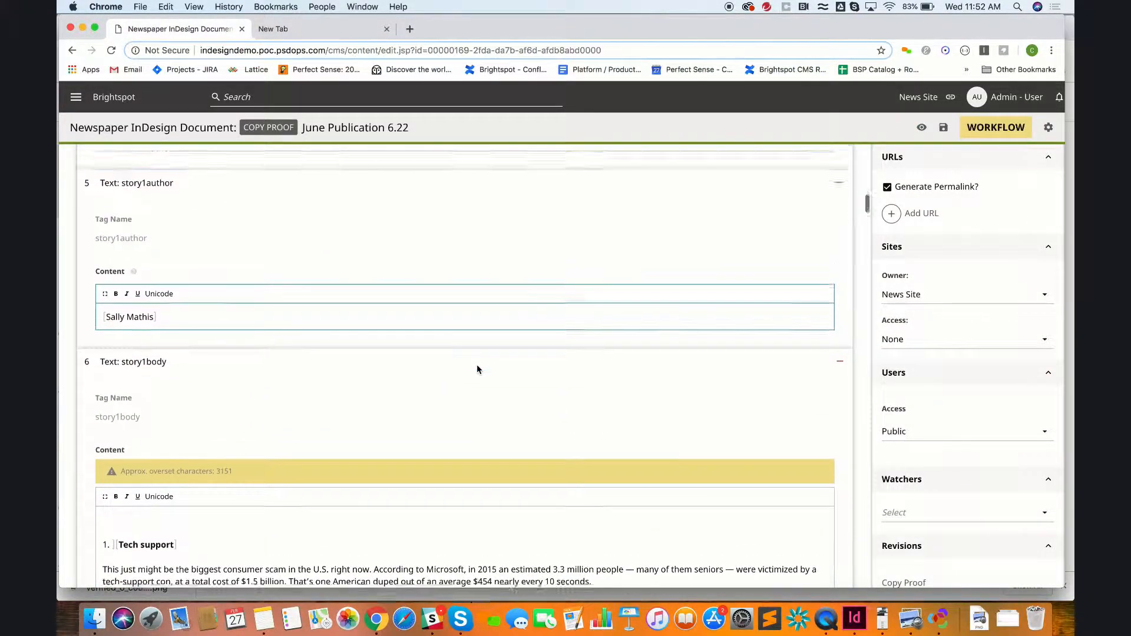
scroll(477, 369, down, 10)
scroll(477, 369, down, 10)
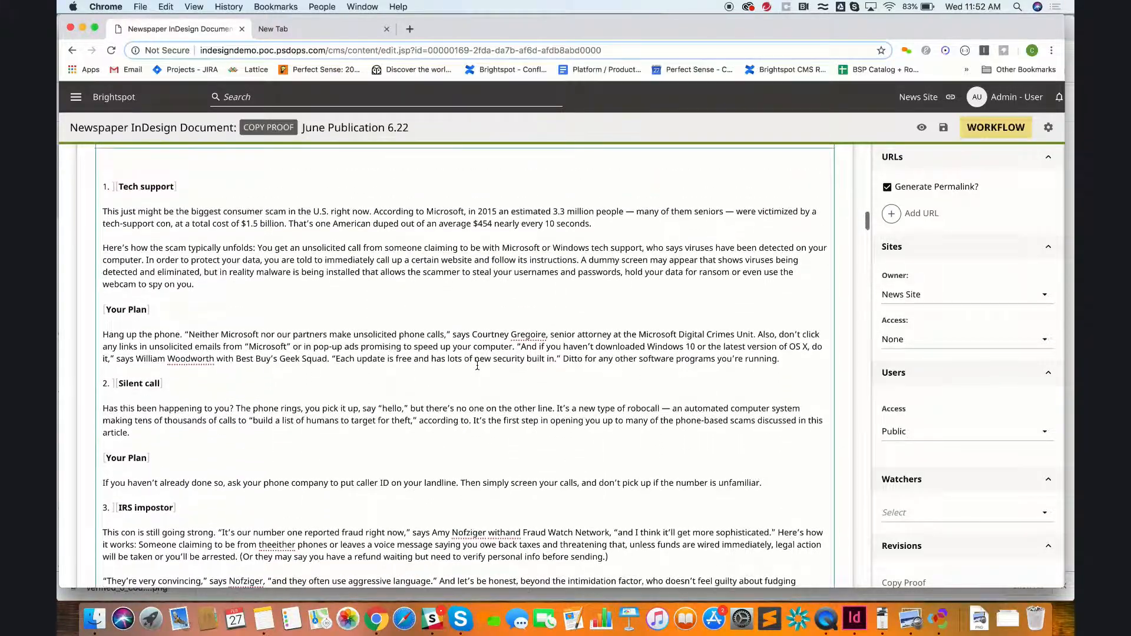
scroll(477, 365, down, 3)
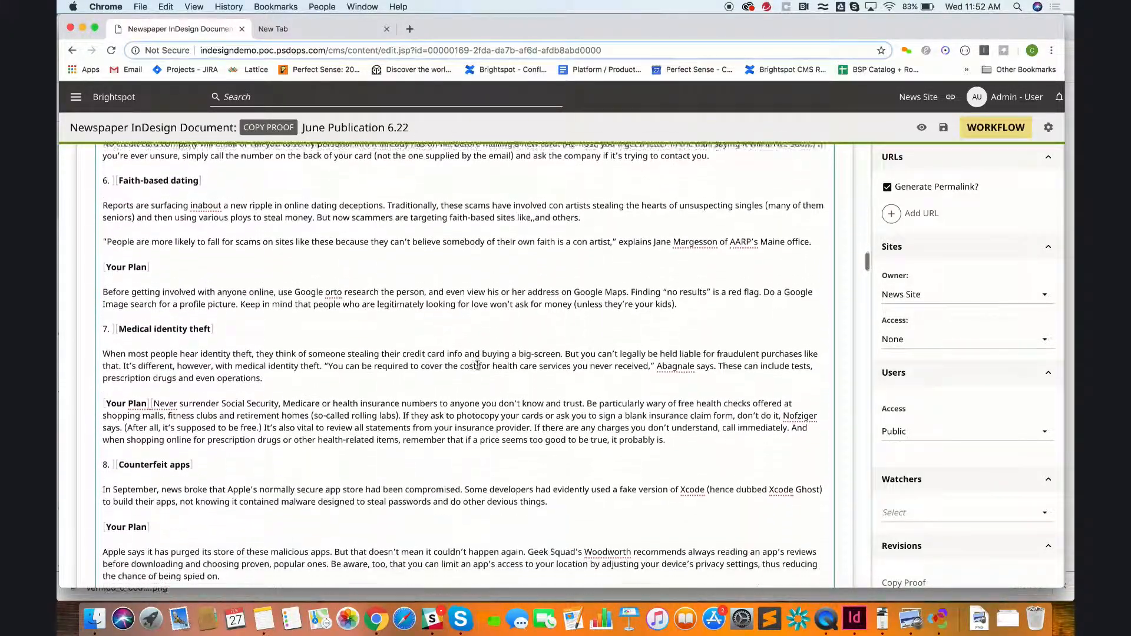
click(103, 311)
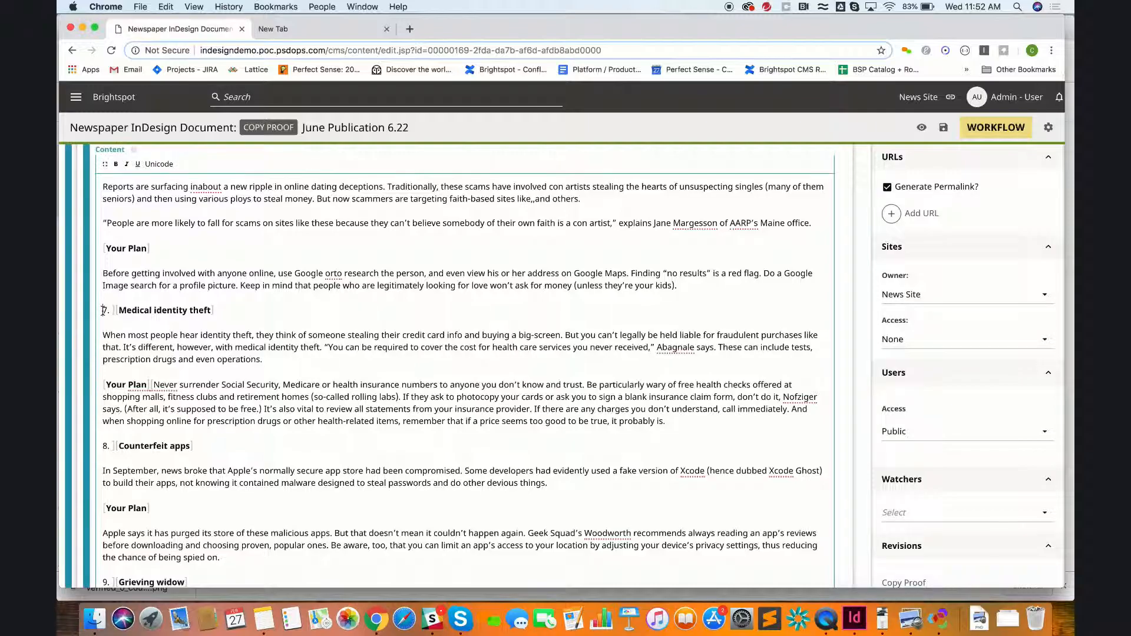
drag(103, 314, 294, 589)
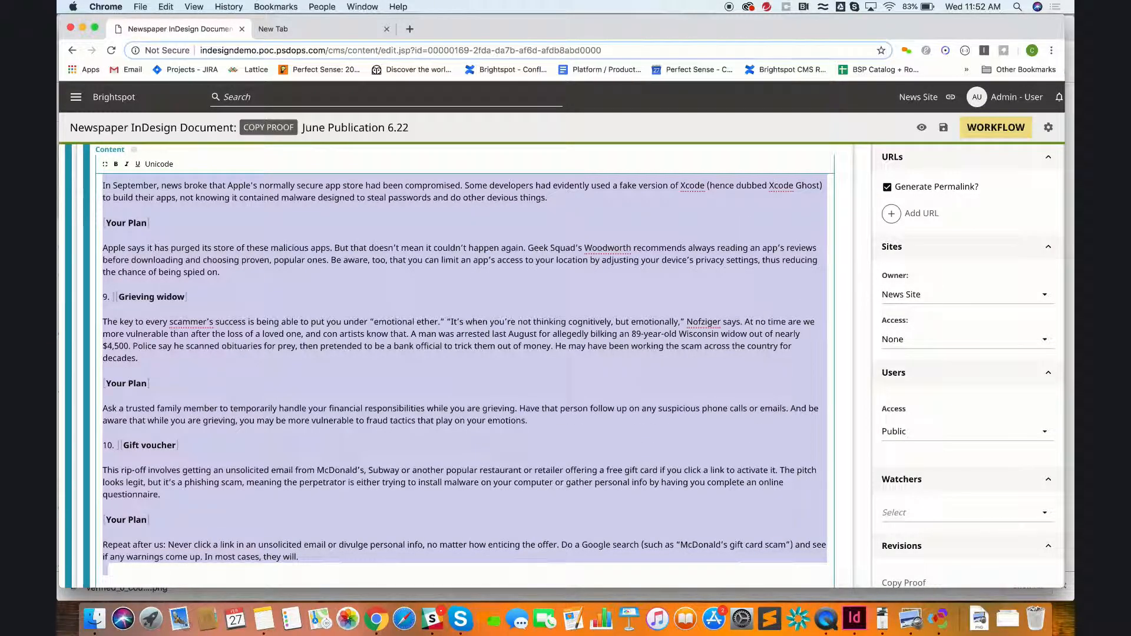
key(BackSpace)
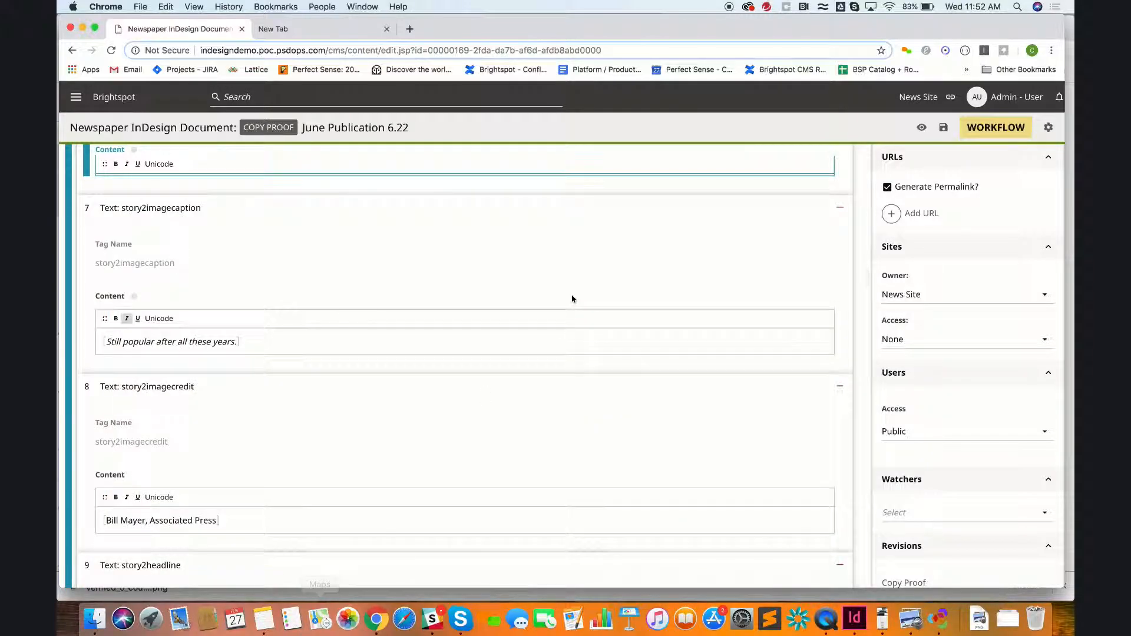
Change the number at the start of the story1headline content to 6 and make it bold
scroll(570, 298, up, 4)
scroll(562, 316, up, 15)
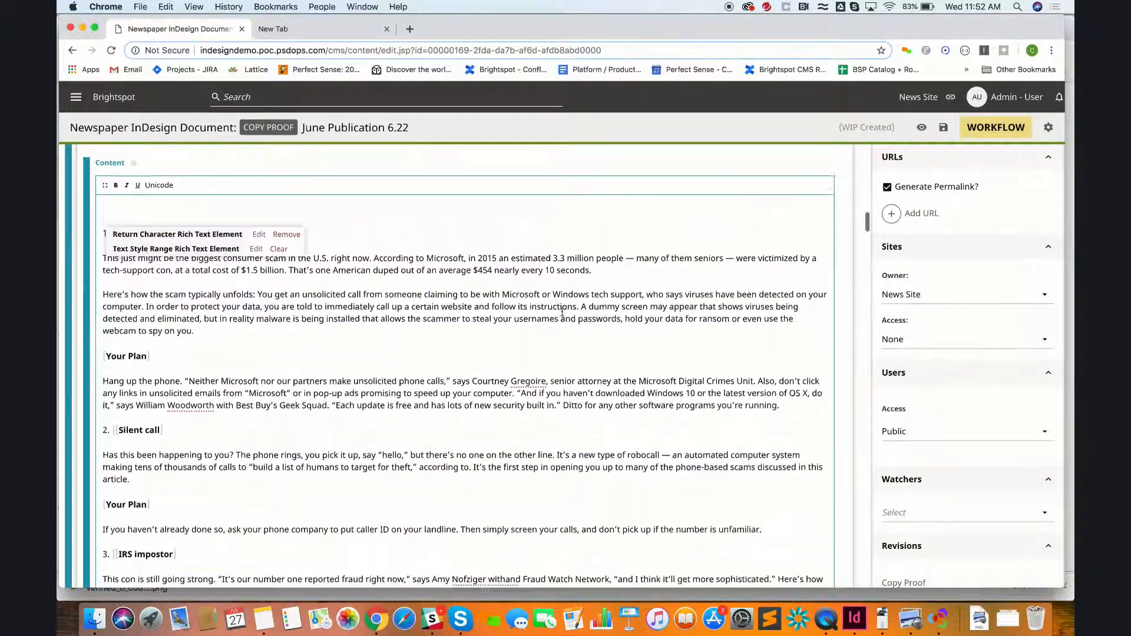
scroll(561, 312, up, 8)
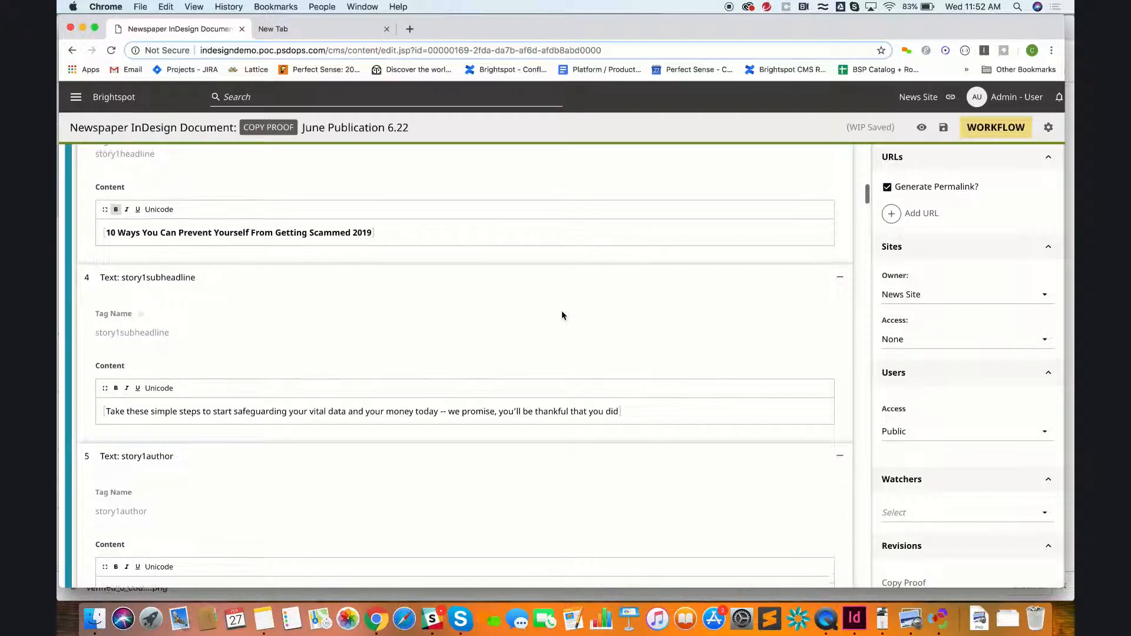
scroll(562, 316, up, 5)
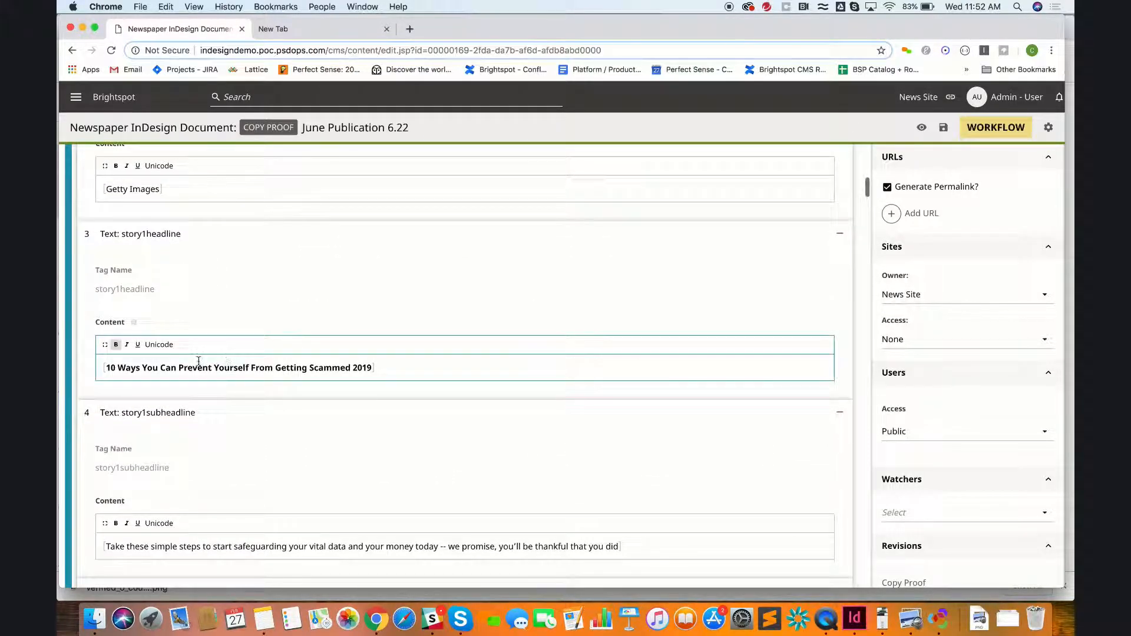
click(117, 367)
key(BackSpace)
key(BackSpace)
key(BackSpace)
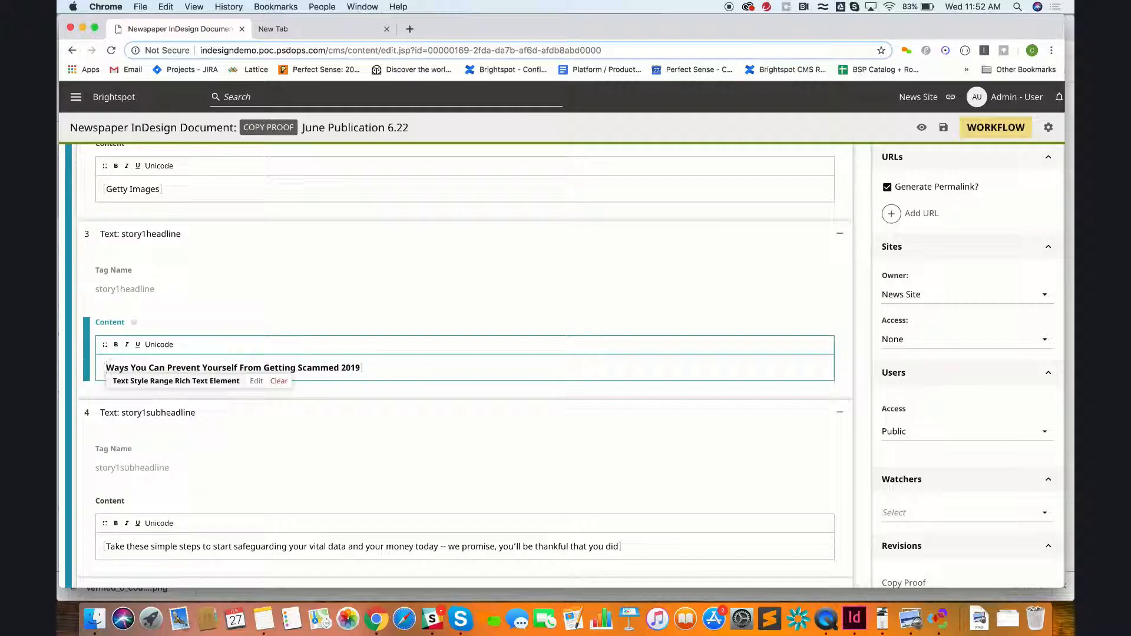
text(6)
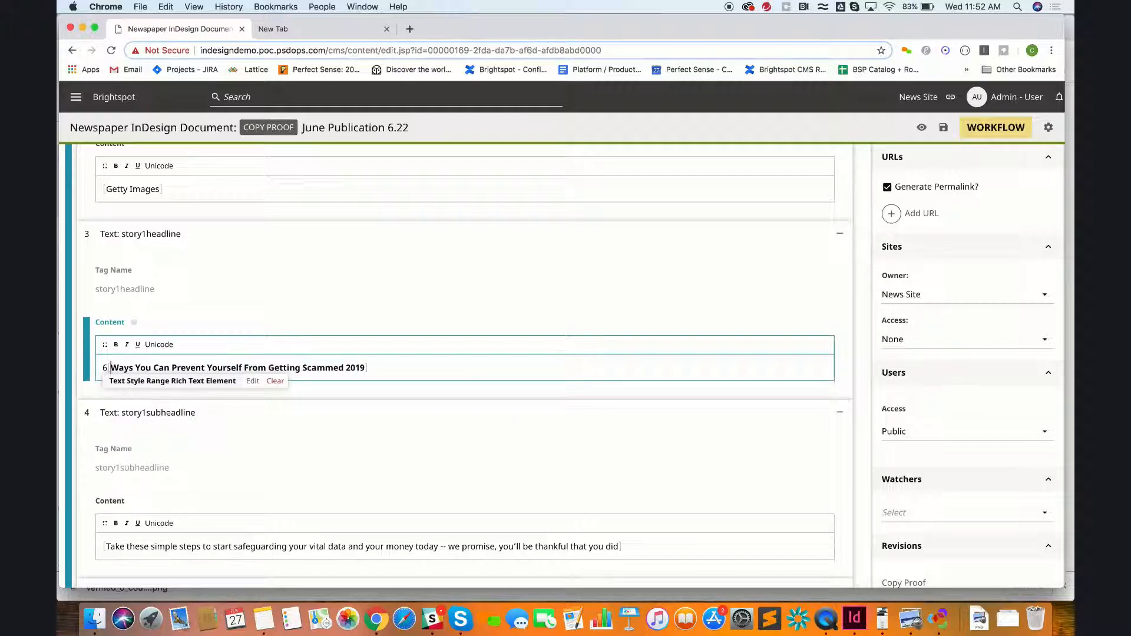
drag(102, 367, 113, 367)
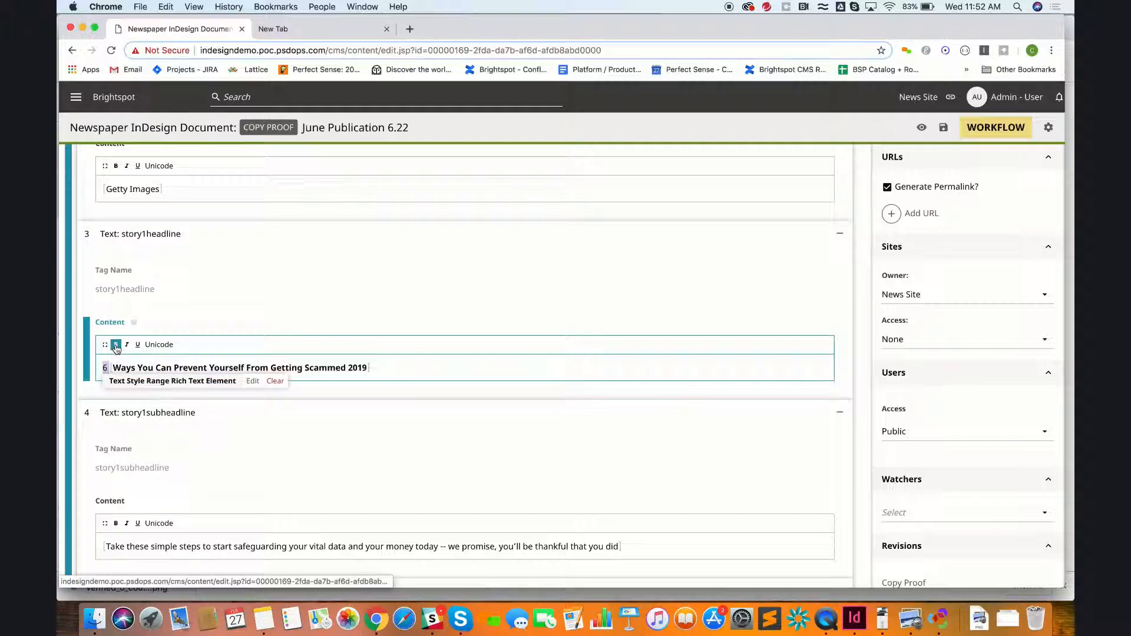
click(116, 347)
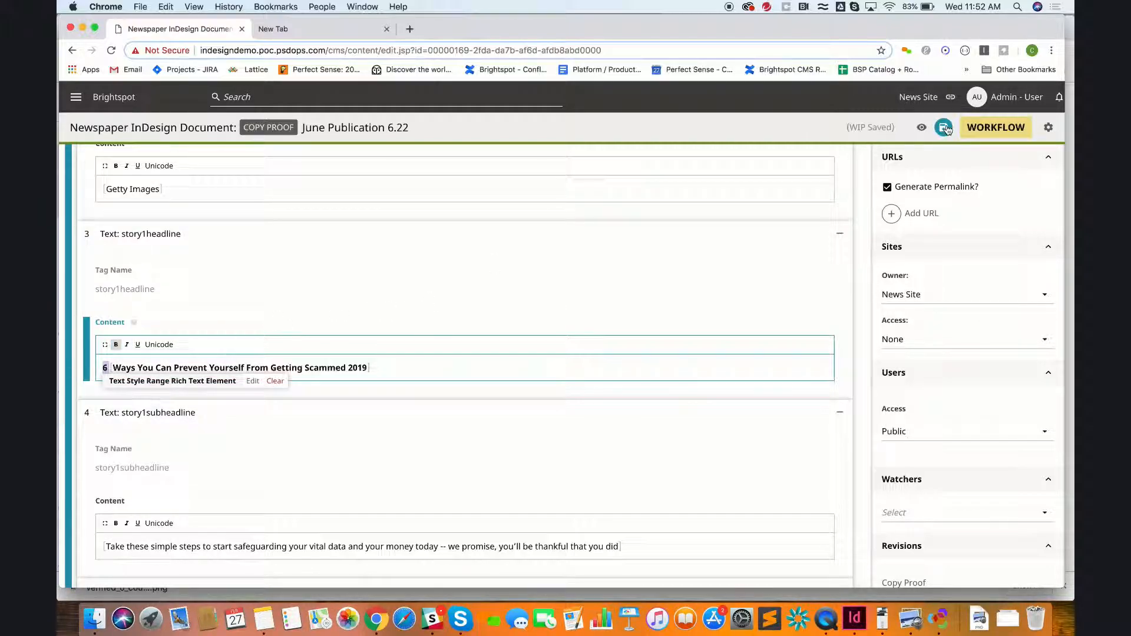
Send the document to design with the workflow comment "Updated 10 ways to 6 ways"
click(995, 127)
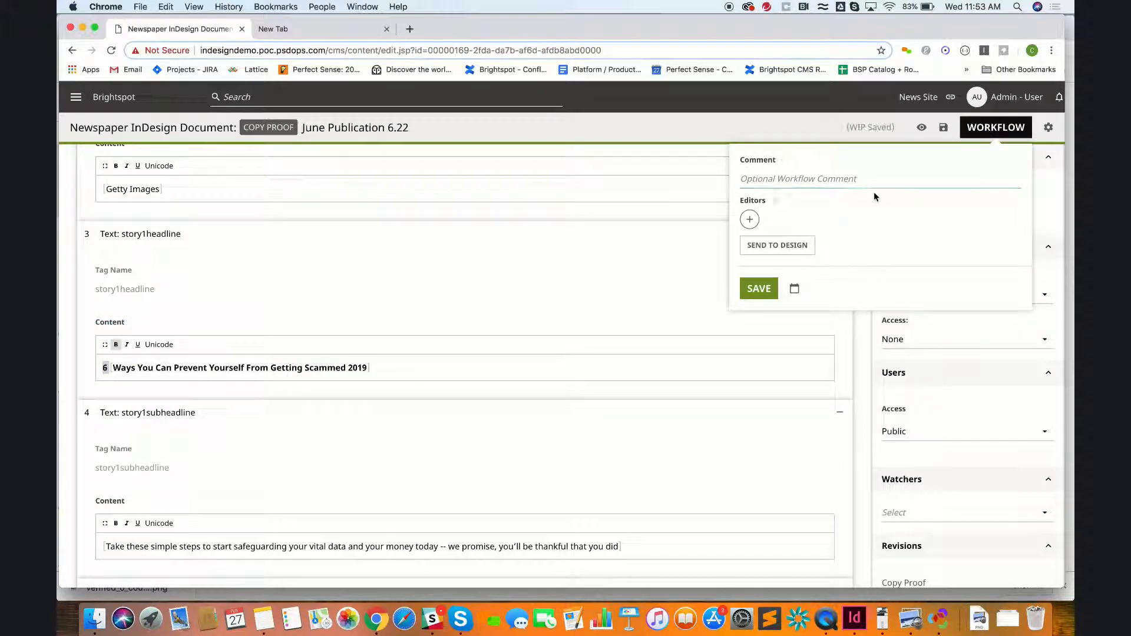
click(853, 178)
text(Updaet)
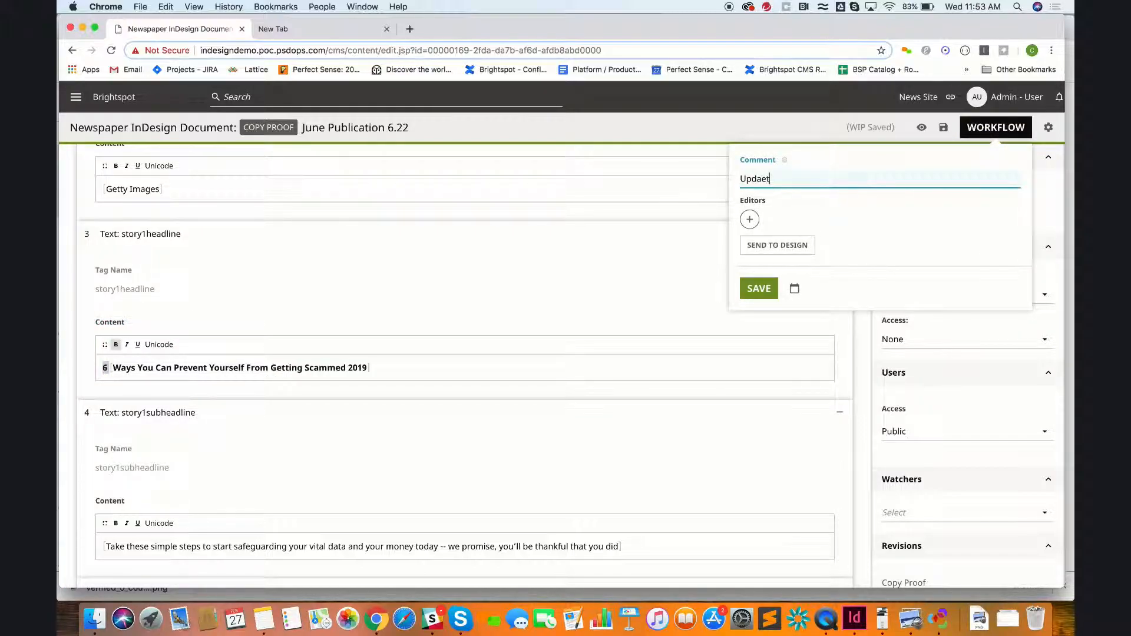
key(BackSpace)
text(d 10 ways to 6 ways)
click(795, 248)
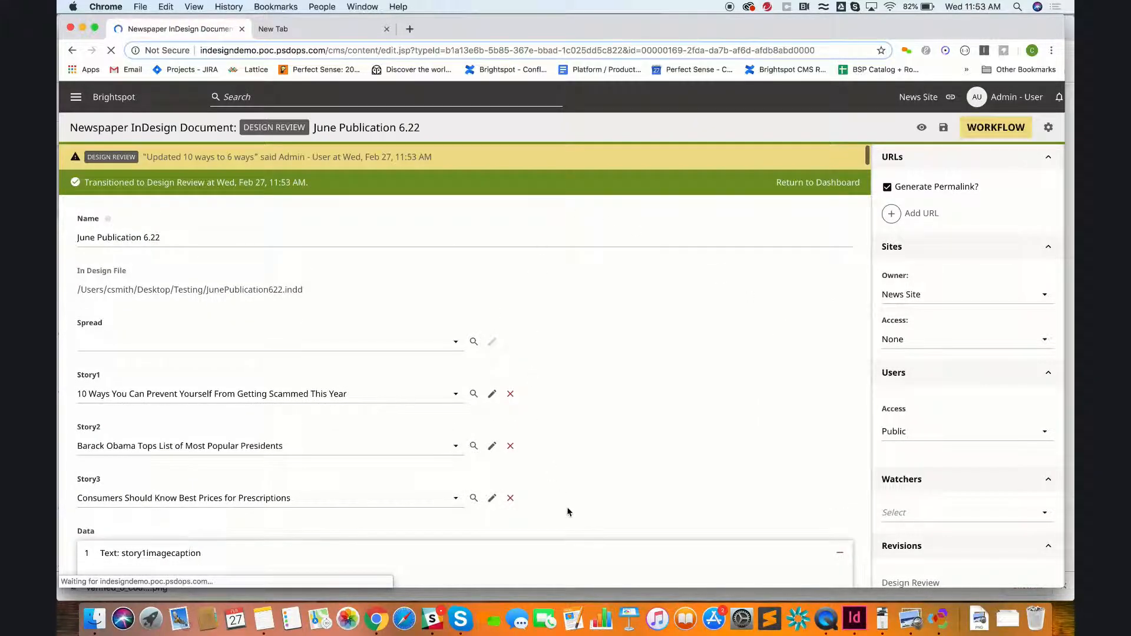
Switch to InDesign, bring up JunePublication622.indd, and examine the story1headline and story1body versions offered for syncing
click(854, 618)
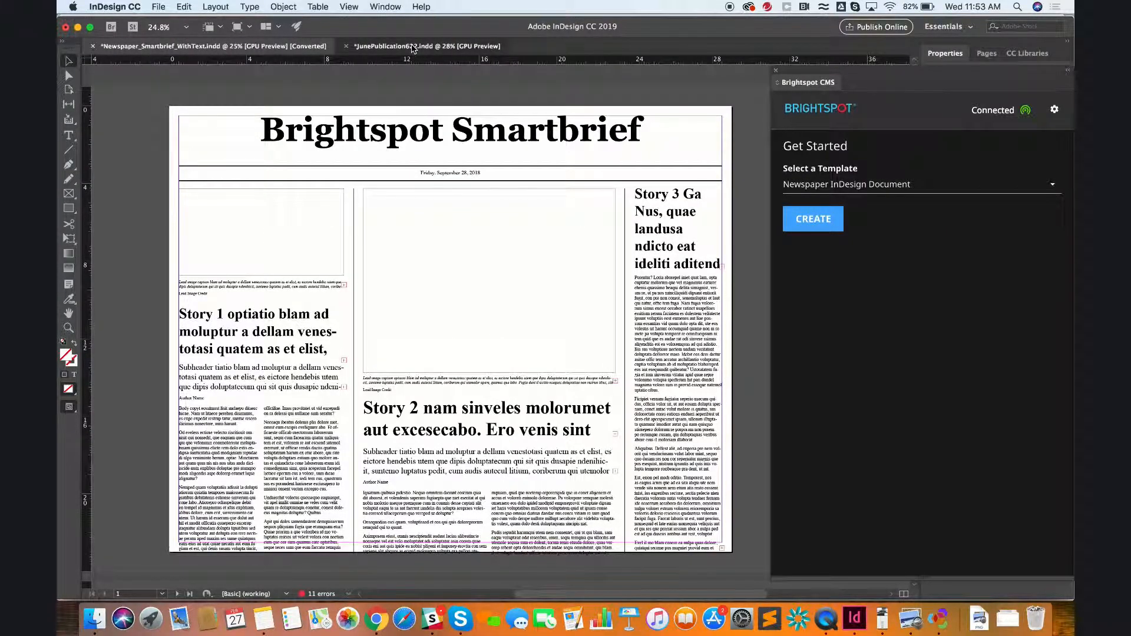
click(412, 46)
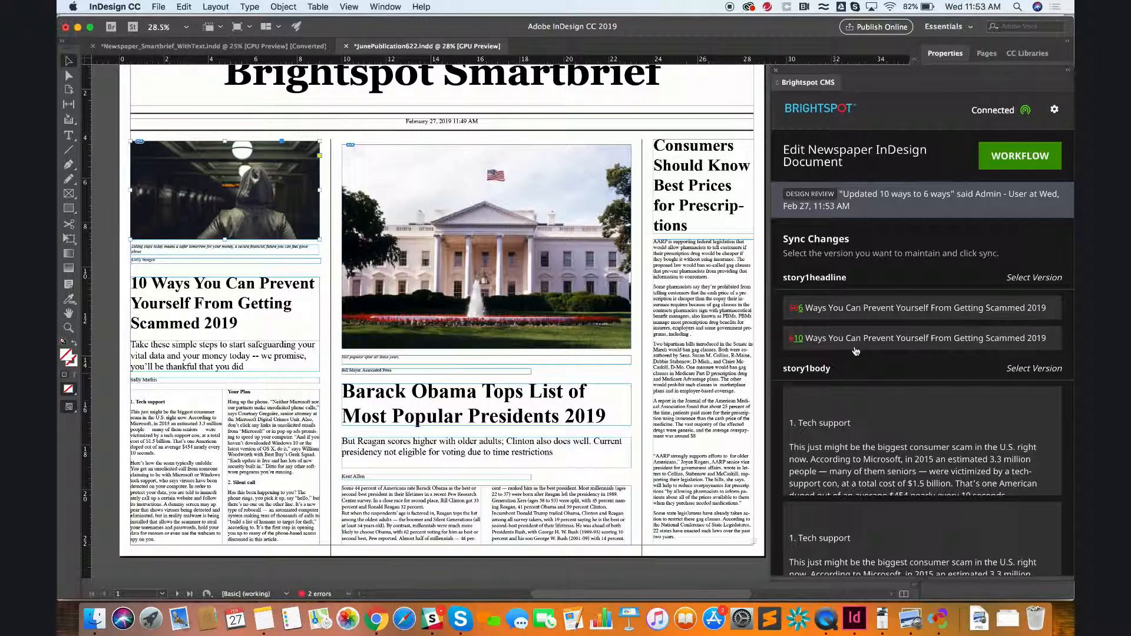
scroll(874, 415, down, 2)
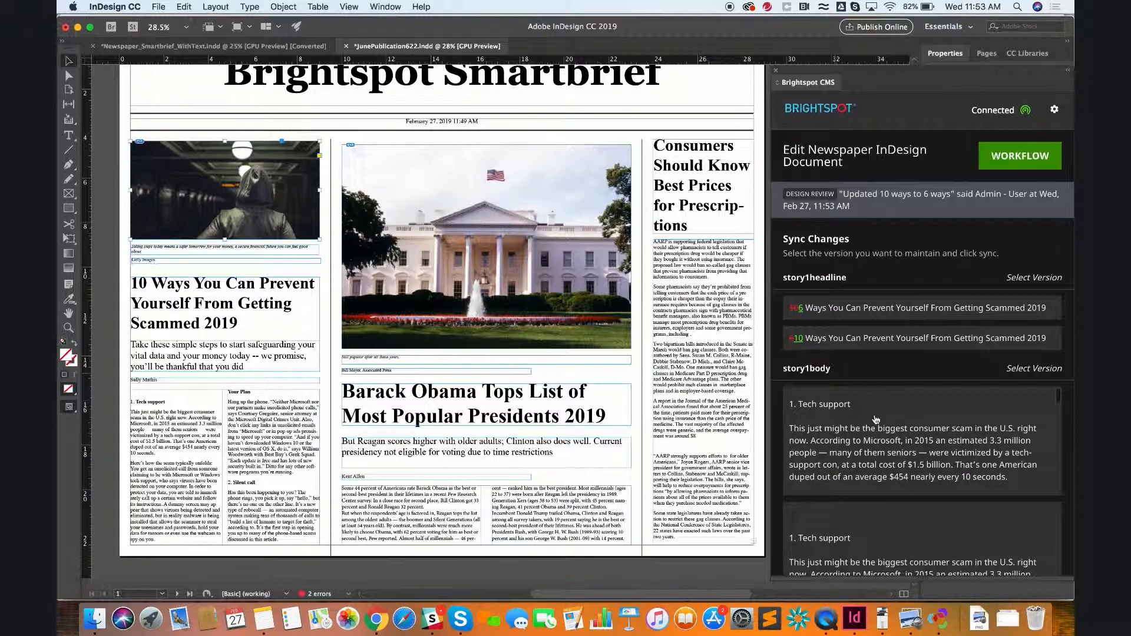